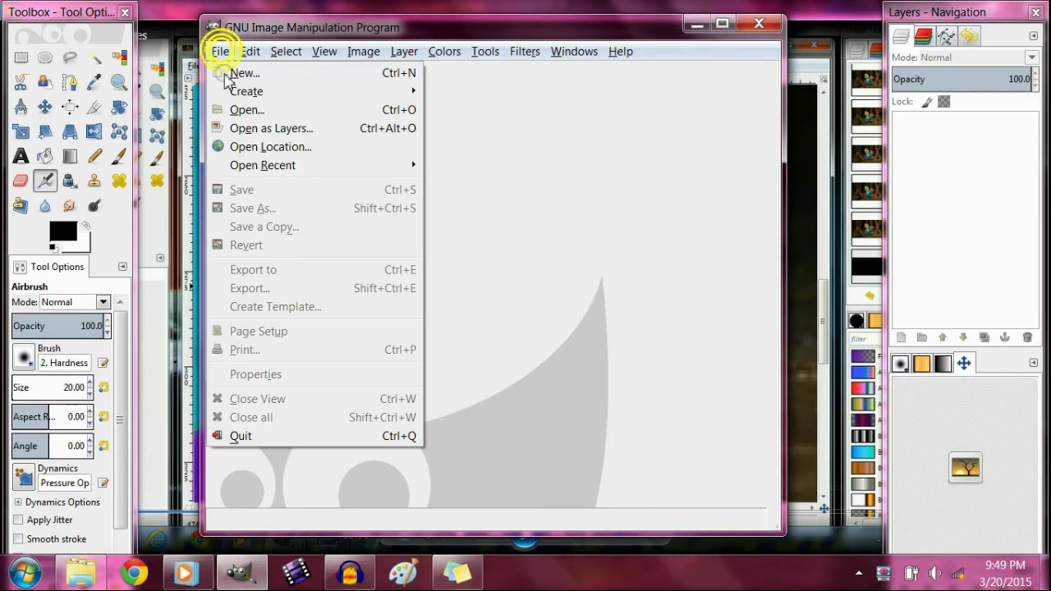
click(238, 108)
click(335, 187)
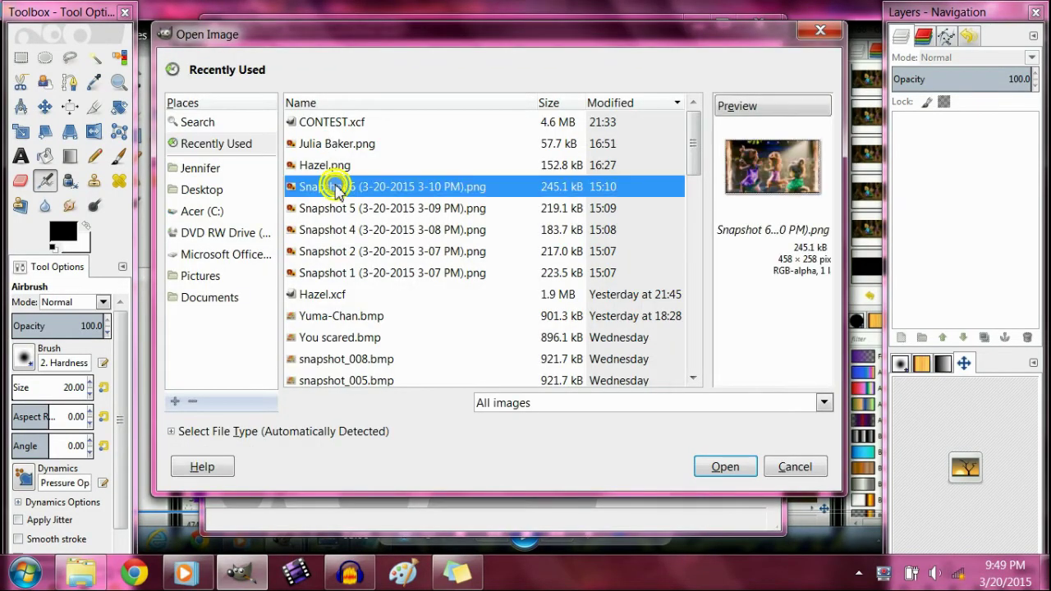
click(336, 207)
click(340, 230)
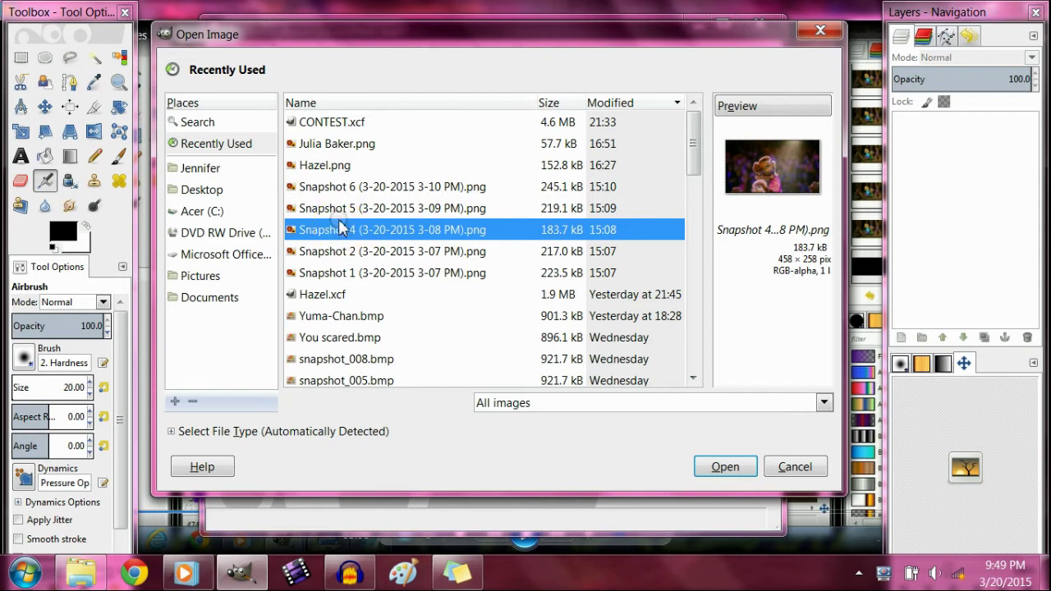
click(335, 208)
click(343, 251)
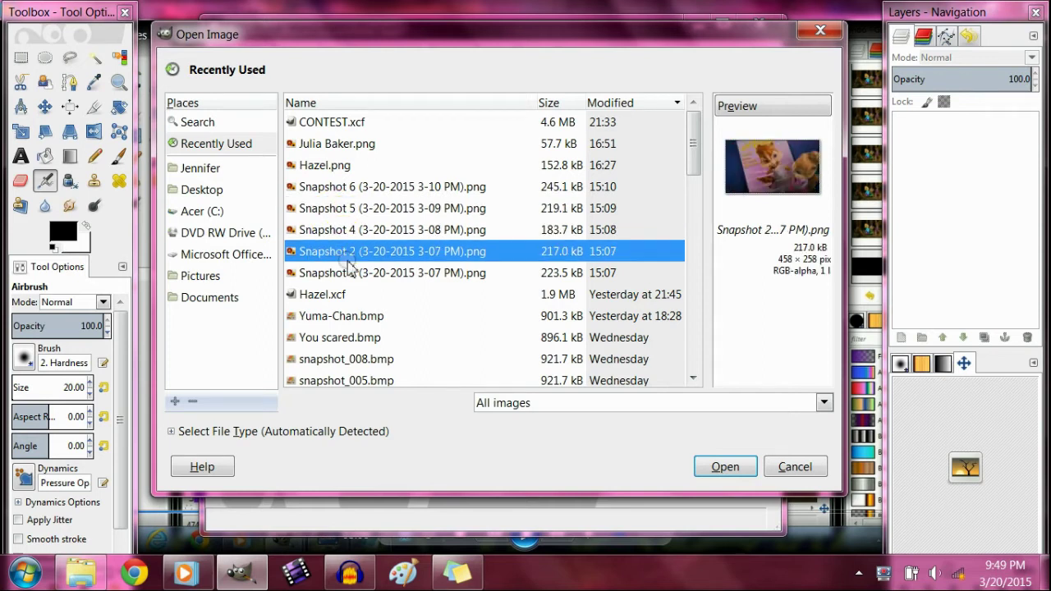
click(351, 272)
click(355, 251)
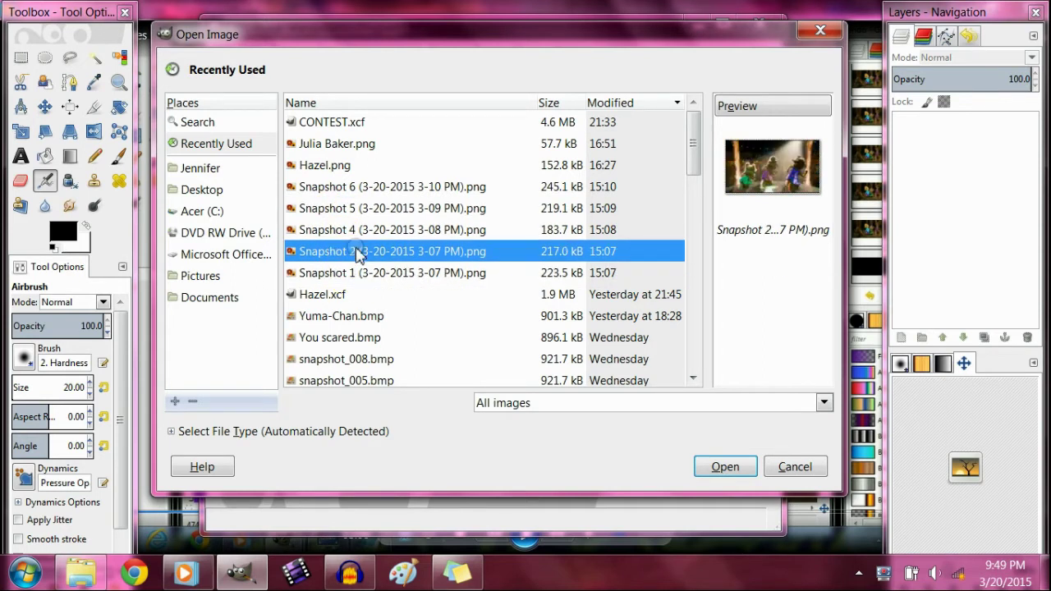
click(356, 230)
double_click(355, 230)
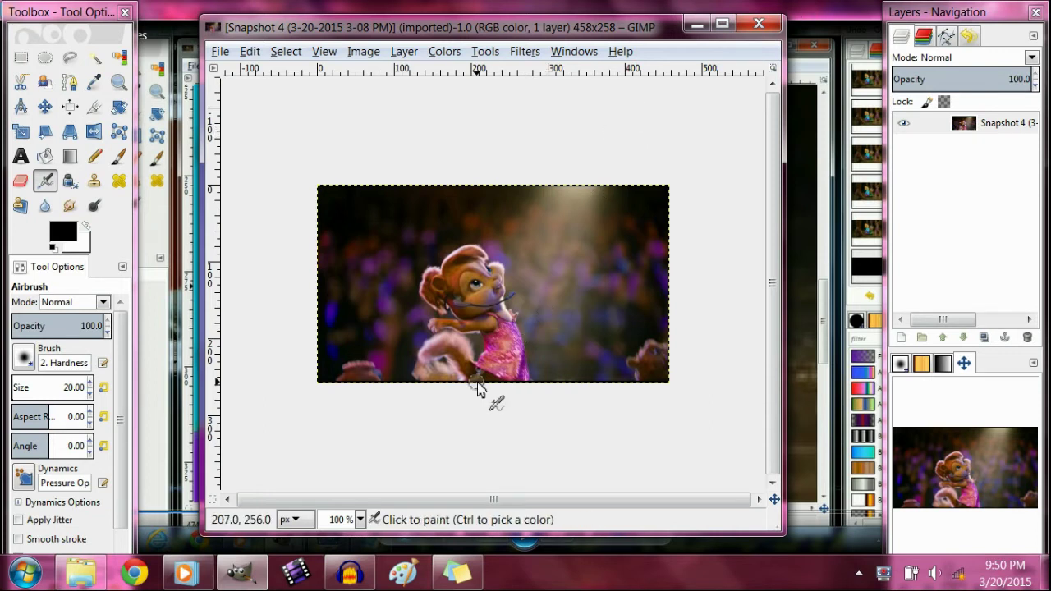
Step: Zoom in and add a new transparent layer named 'Fur'
scroll(479, 389, up, 3)
scroll(478, 389, up, 1)
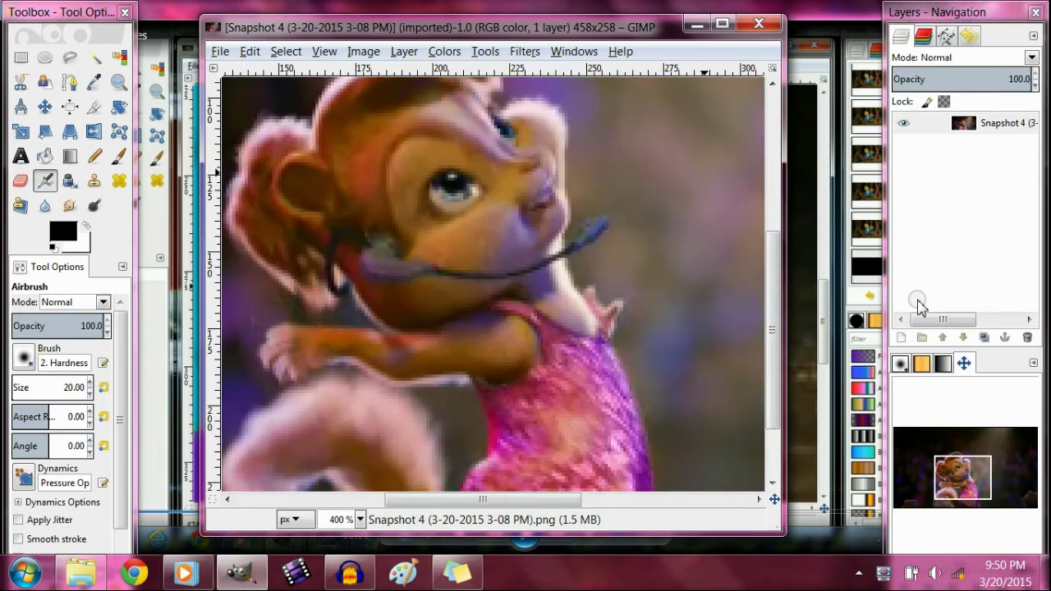
click(902, 338)
text(Fur)
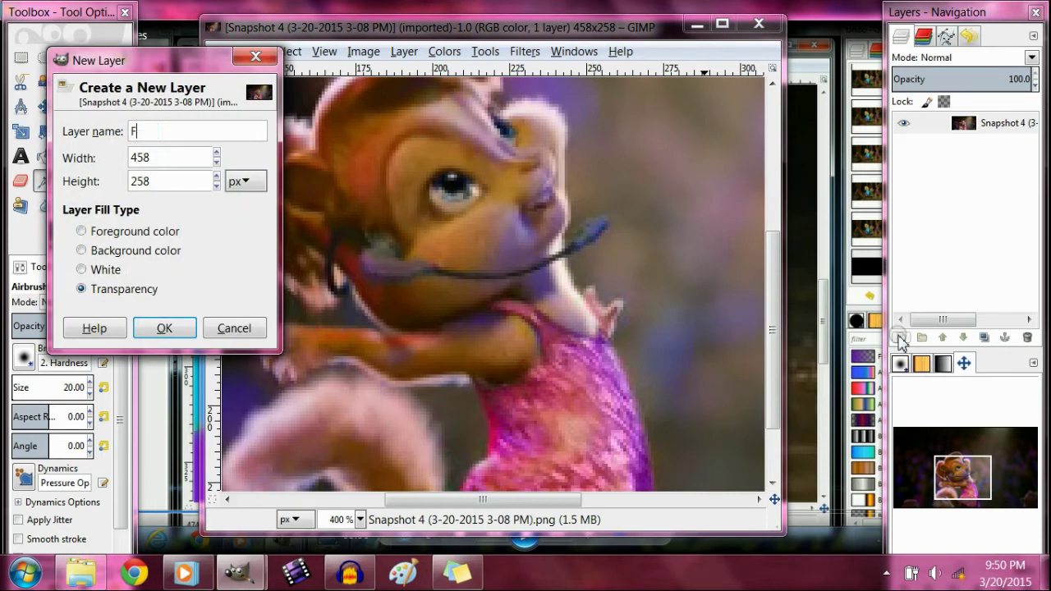
key(Return)
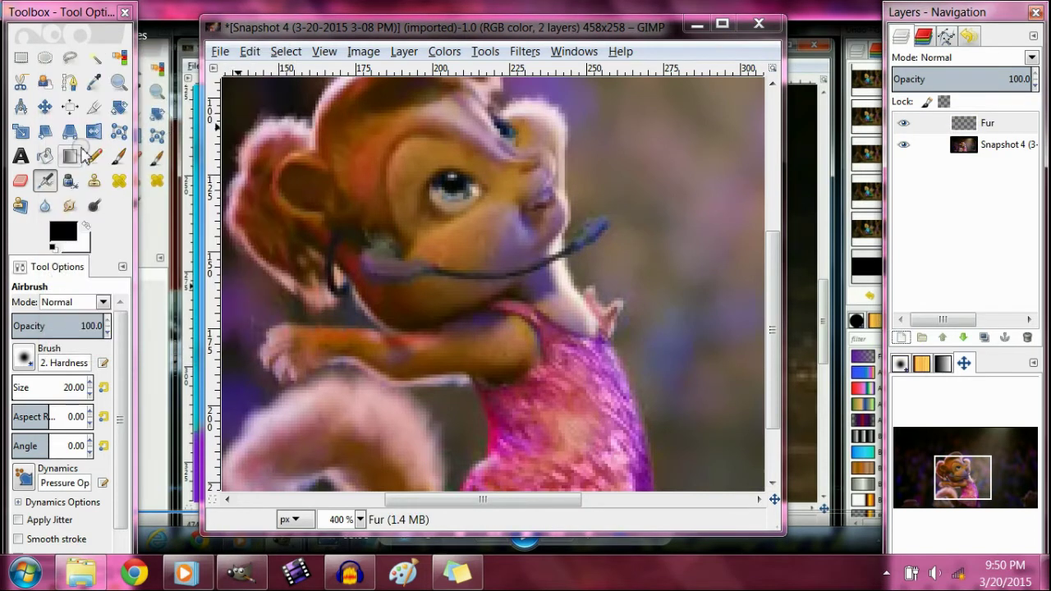
Step: Select the Paintbrush and set the foreground colour to warm yellow ffe374
click(118, 156)
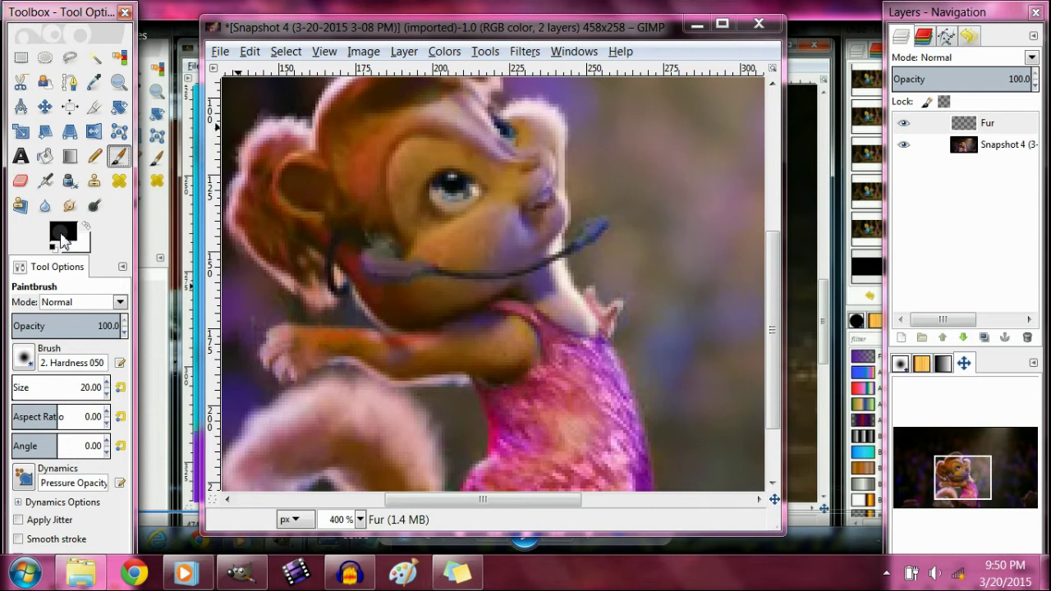
click(64, 237)
mouse_move(269, 268)
mouse_down()
mouse_move(271, 303)
mouse_move(275, 289)
mouse_move(242, 296)
mouse_move(227, 279)
mouse_move(253, 162)
mouse_move(270, 252)
mouse_move(271, 236)
mouse_move(284, 235)
mouse_up()
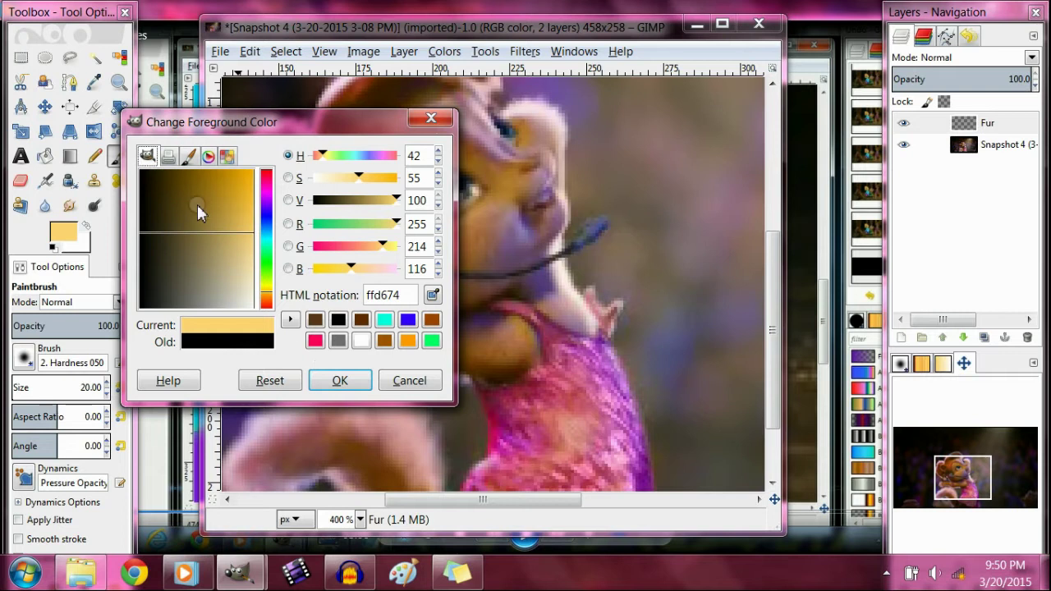
drag(267, 290, 267, 290)
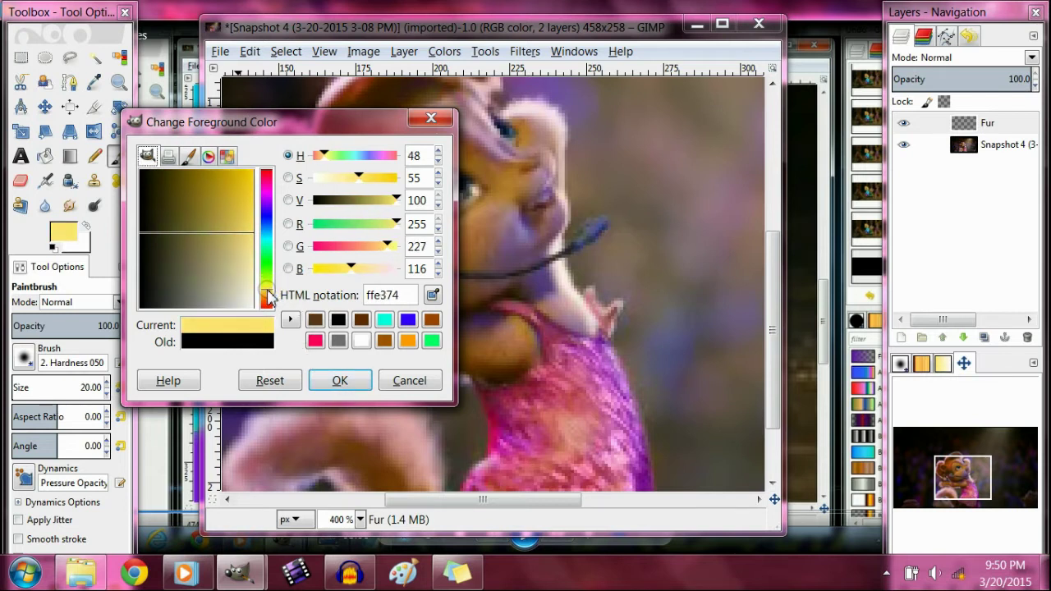
click(338, 379)
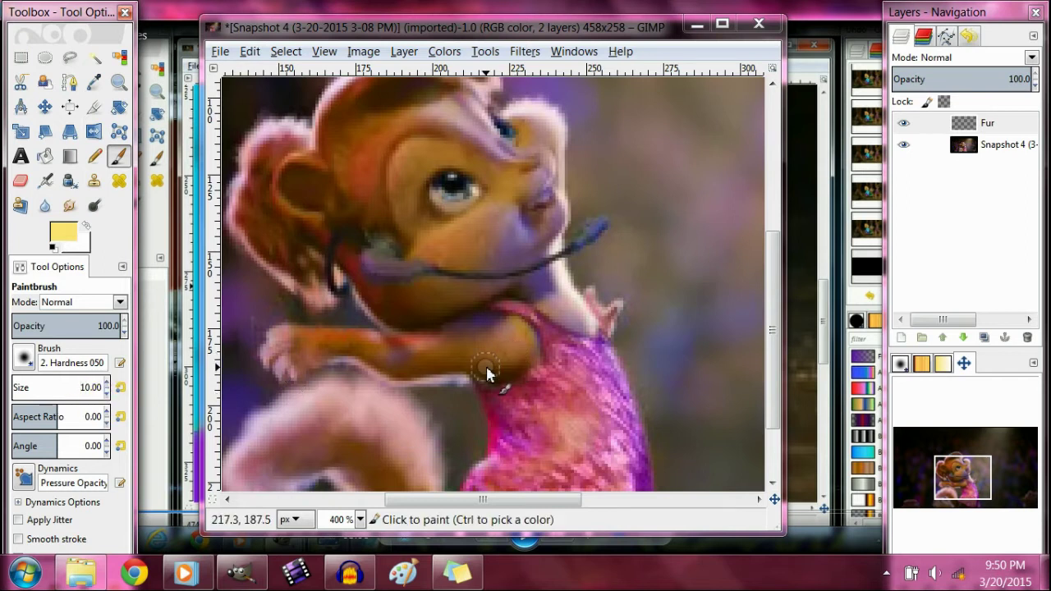
Step: Paint yellow strokes across the arm and along the headset line to the cheek, using a smaller brush
mouse_move(469, 365)
mouse_down()
mouse_move(510, 379)
mouse_move(535, 355)
mouse_move(521, 331)
mouse_move(486, 317)
mouse_move(487, 303)
mouse_move(485, 317)
mouse_move(517, 298)
mouse_move(603, 327)
mouse_move(587, 301)
mouse_move(570, 300)
mouse_move(552, 259)
mouse_up()
double_click(106, 393)
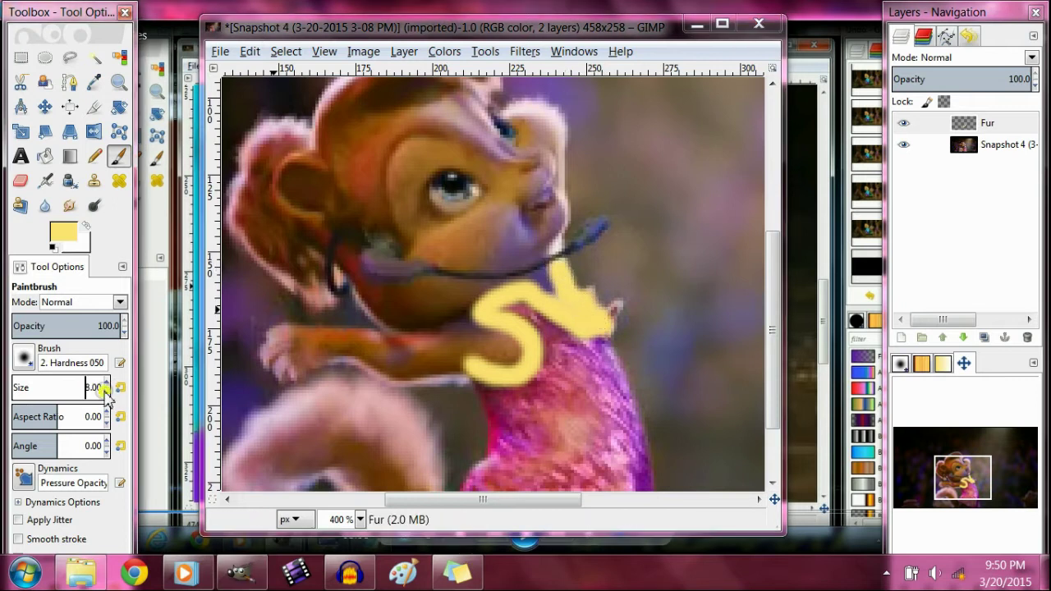
click(612, 309)
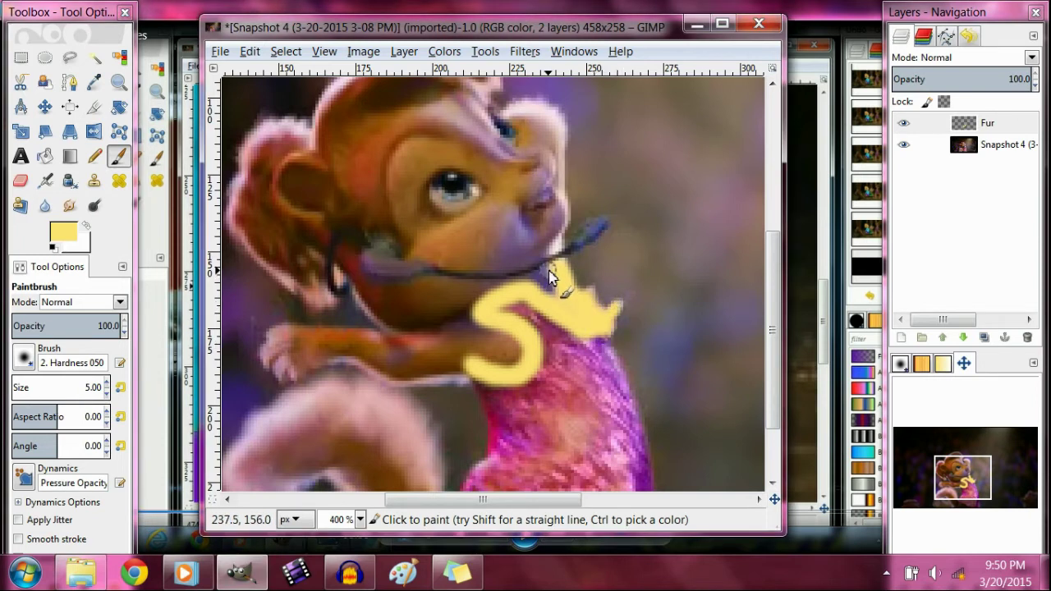
mouse_move(514, 278)
mouse_down()
mouse_move(394, 289)
mouse_move(359, 280)
mouse_move(345, 243)
mouse_move(340, 273)
mouse_move(373, 331)
mouse_move(269, 337)
mouse_move(262, 359)
mouse_move(304, 385)
mouse_move(250, 435)
mouse_move(229, 493)
mouse_up()
Step: Extend the yellow outline down the lower body and along the arm's lower edge
scroll(769, 345, down, 3)
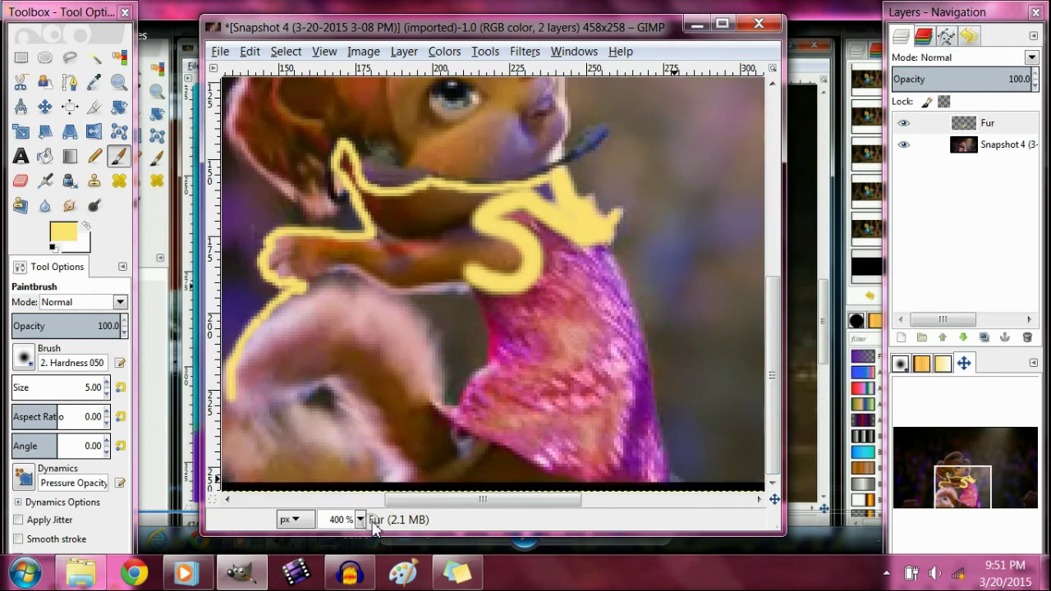
scroll(399, 498, left, 5)
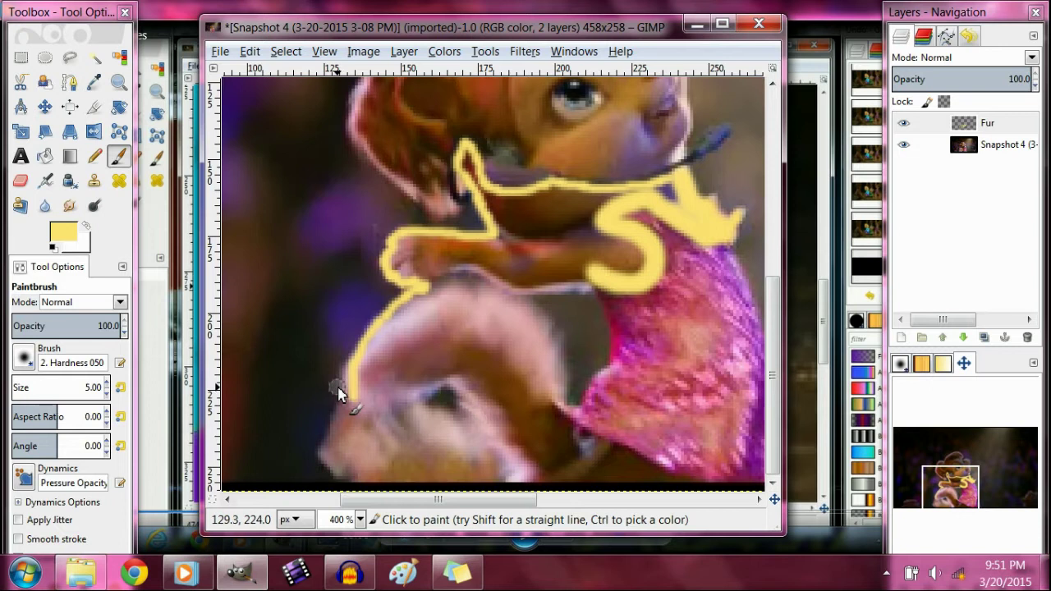
drag(341, 385, 377, 405)
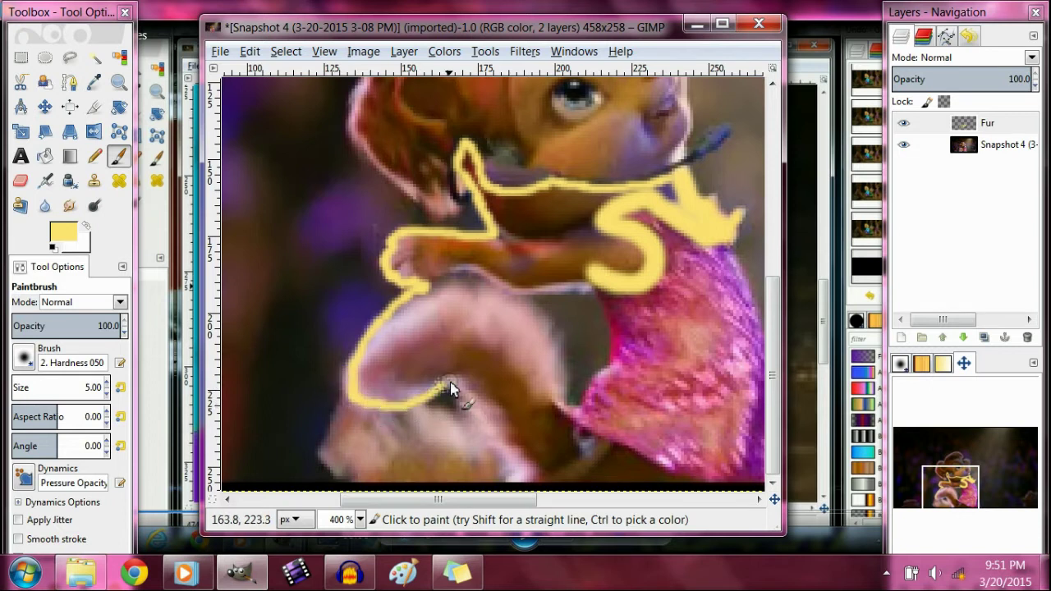
drag(451, 388, 484, 406)
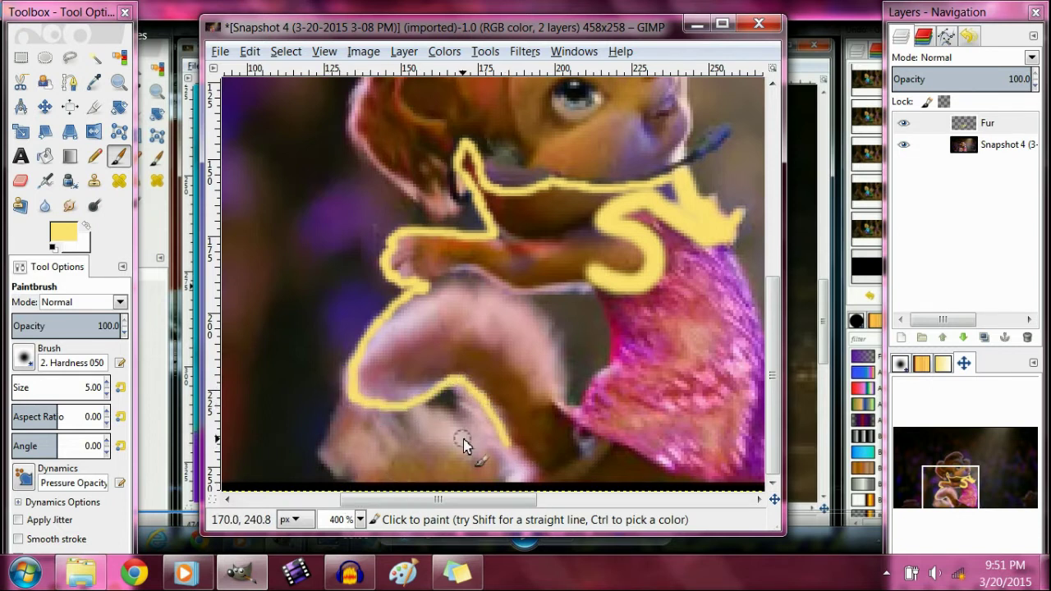
mouse_move(511, 452)
mouse_down()
mouse_move(513, 481)
mouse_move(695, 484)
mouse_move(618, 450)
mouse_move(586, 451)
mouse_move(550, 396)
mouse_move(563, 404)
mouse_move(557, 337)
mouse_move(526, 300)
mouse_up()
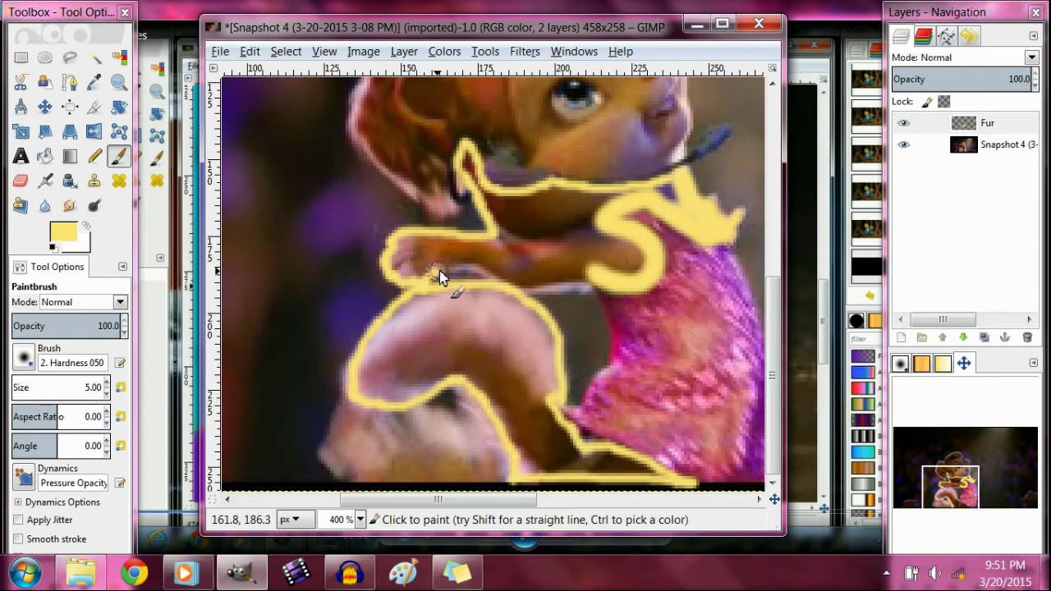
mouse_move(439, 271)
mouse_down()
mouse_move(524, 285)
mouse_move(587, 286)
mouse_move(588, 270)
mouse_up()
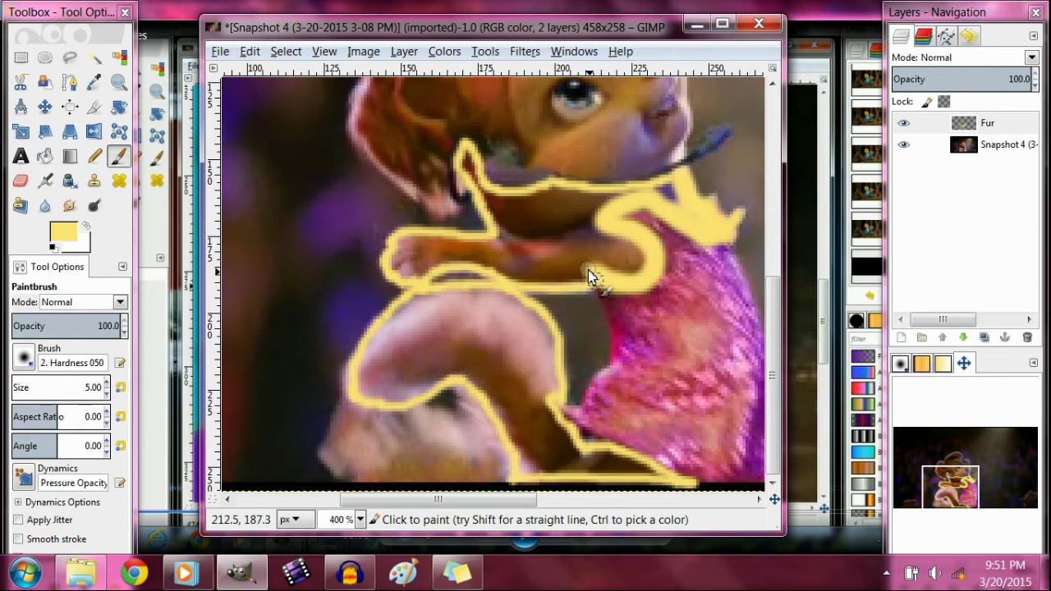
key(shift+b)
Step: Bucket-fill the outlined lower body and arm areas with solid yellow
click(468, 352)
click(528, 233)
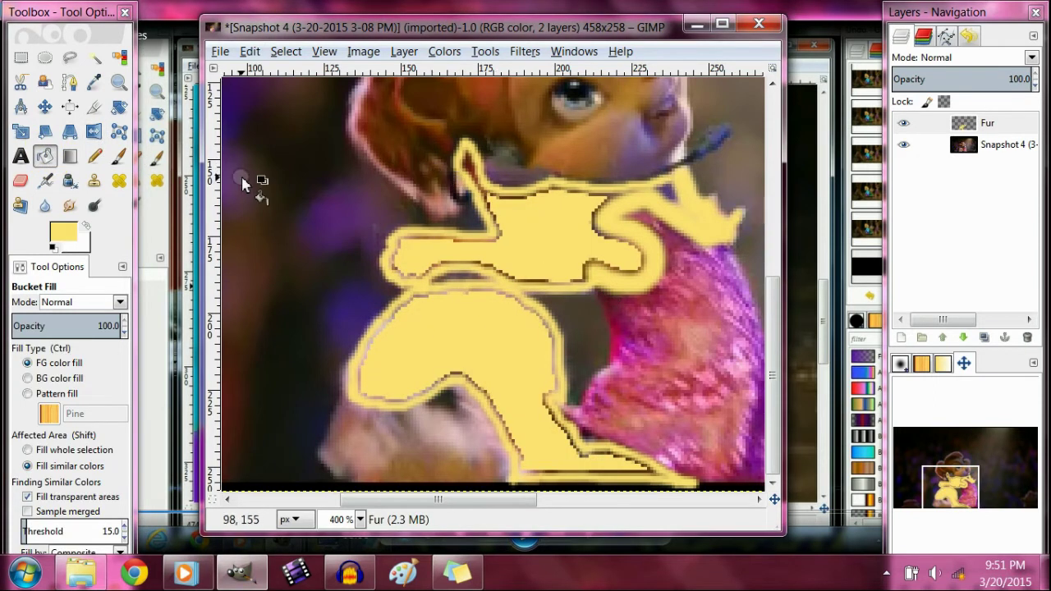
click(118, 156)
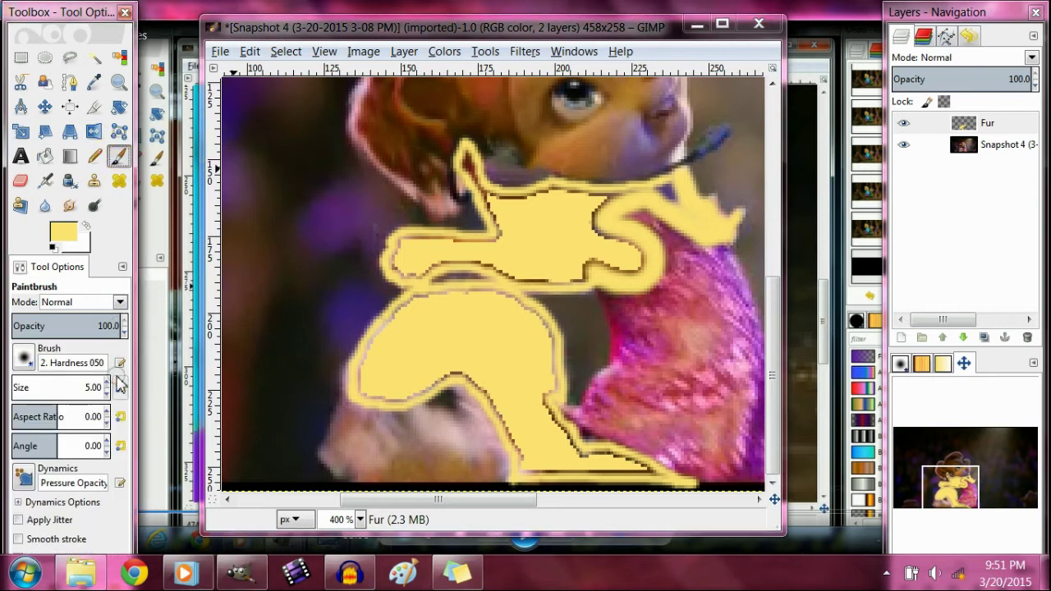
Step: With a size-14 brush, paint over the dark notch and edges inside the arm shape
click(107, 382)
click(107, 382)
click(107, 382)
click(106, 382)
click(107, 382)
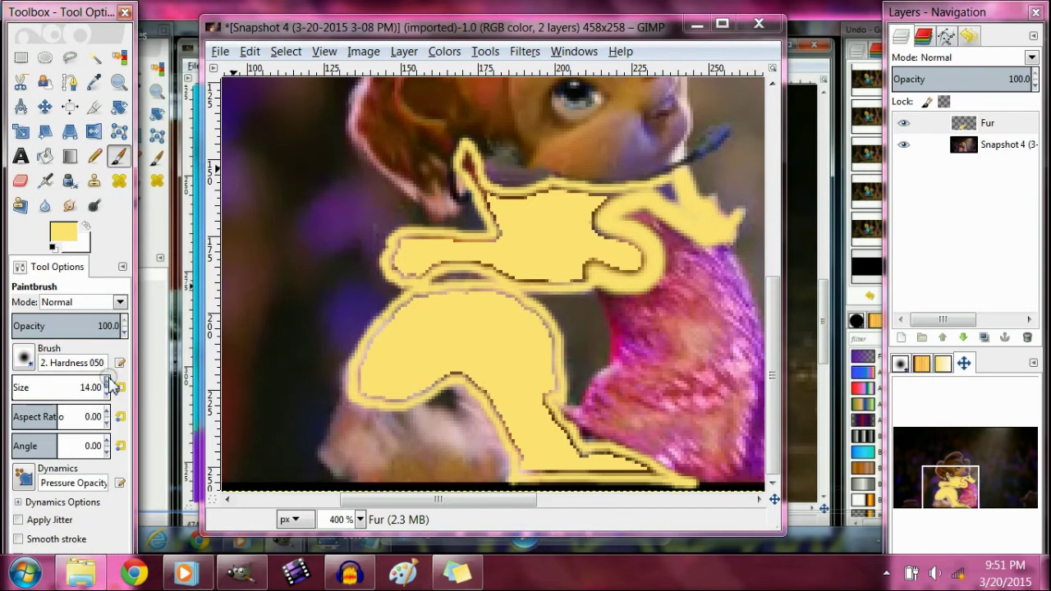
click(519, 450)
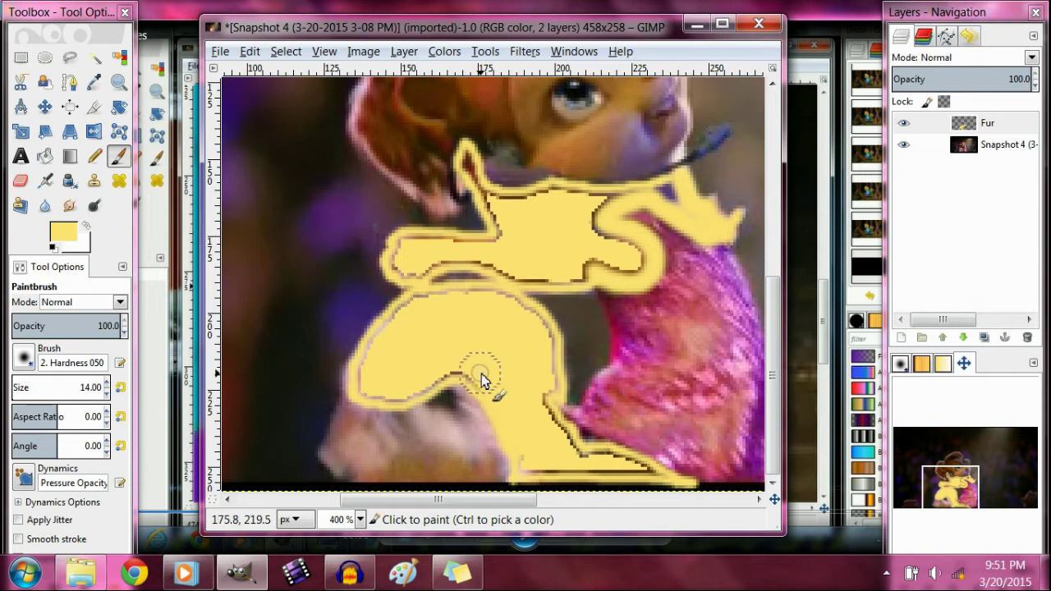
mouse_move(481, 376)
mouse_down()
mouse_move(413, 390)
mouse_move(359, 387)
mouse_move(383, 333)
mouse_move(445, 301)
mouse_move(395, 317)
mouse_move(411, 302)
mouse_move(524, 305)
mouse_move(546, 341)
mouse_move(539, 415)
mouse_move(550, 374)
mouse_move(548, 431)
mouse_move(585, 457)
mouse_move(655, 471)
mouse_move(520, 451)
mouse_up()
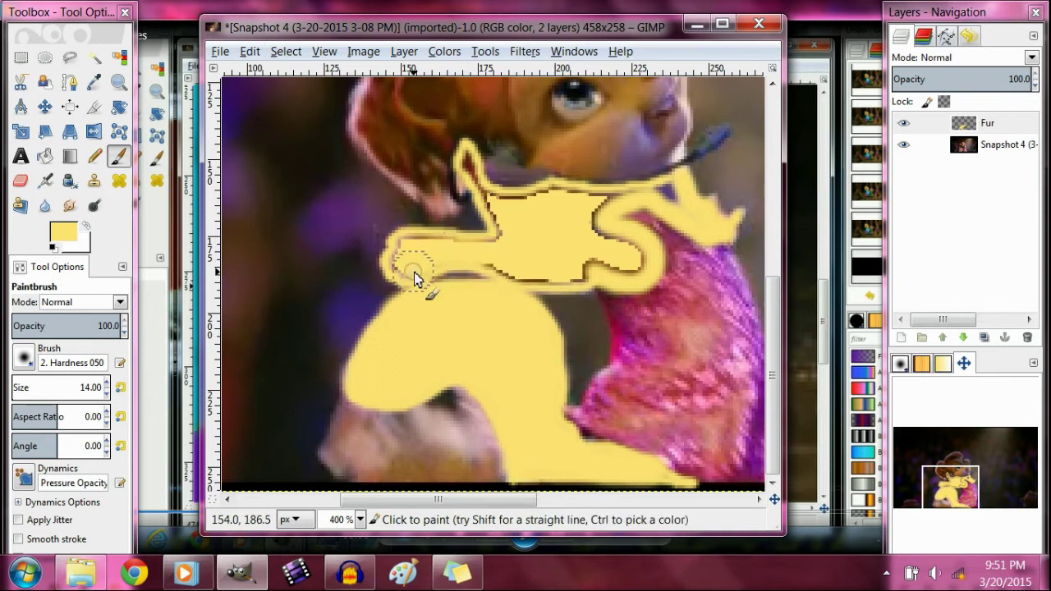
mouse_move(415, 277)
mouse_down()
mouse_move(403, 245)
mouse_move(479, 255)
mouse_up()
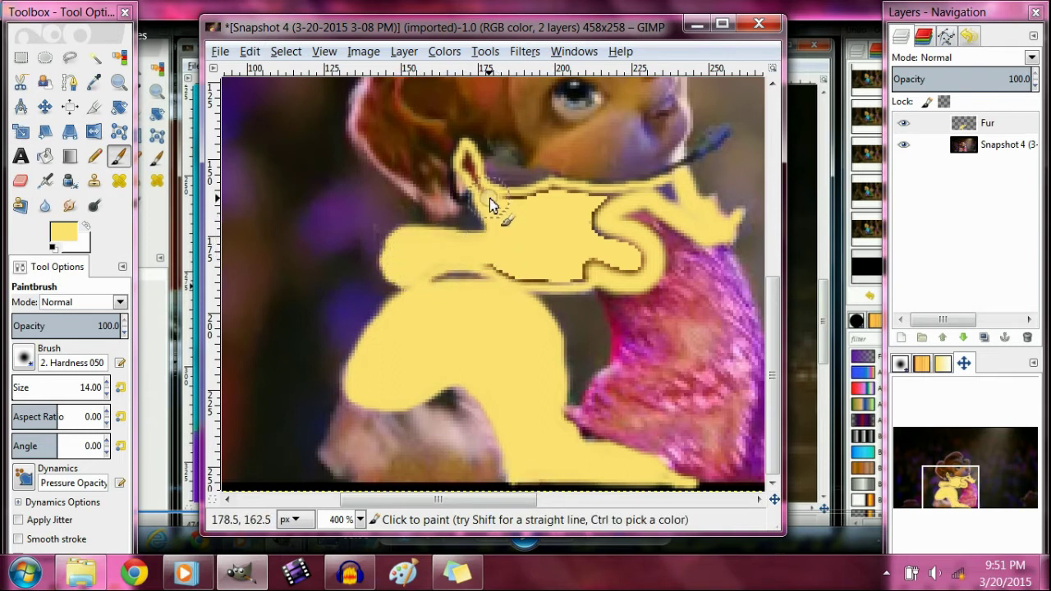
mouse_move(551, 204)
mouse_down()
mouse_move(621, 198)
mouse_move(593, 219)
mouse_move(636, 265)
mouse_move(611, 271)
mouse_move(636, 266)
mouse_move(622, 224)
mouse_move(593, 244)
mouse_move(581, 267)
mouse_move(599, 258)
mouse_move(576, 286)
mouse_move(526, 276)
mouse_up()
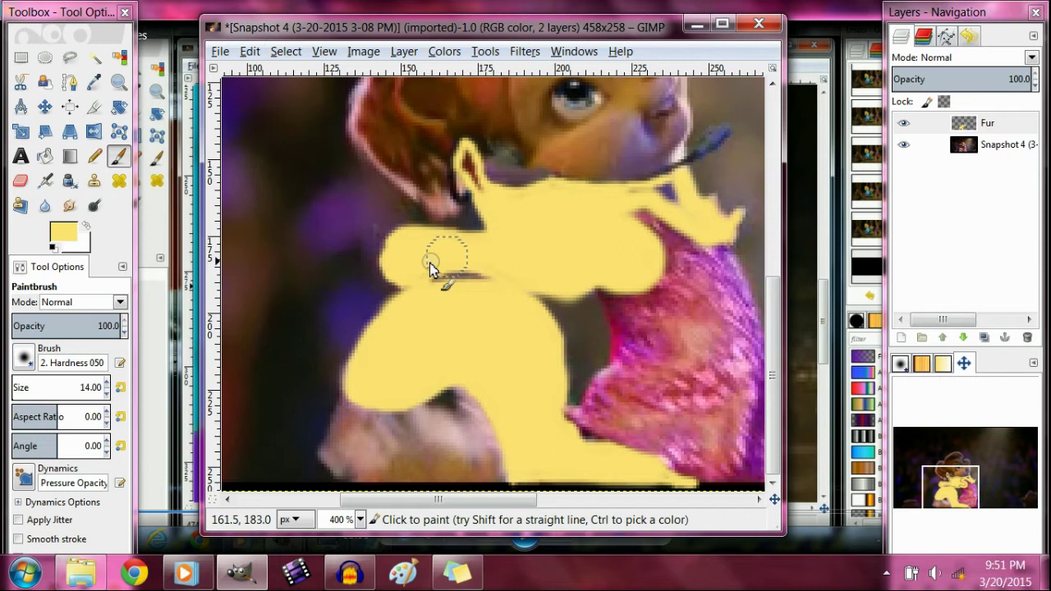
mouse_move(687, 210)
mouse_down()
mouse_move(640, 190)
mouse_move(683, 184)
mouse_up()
scroll(107, 394, down, 7)
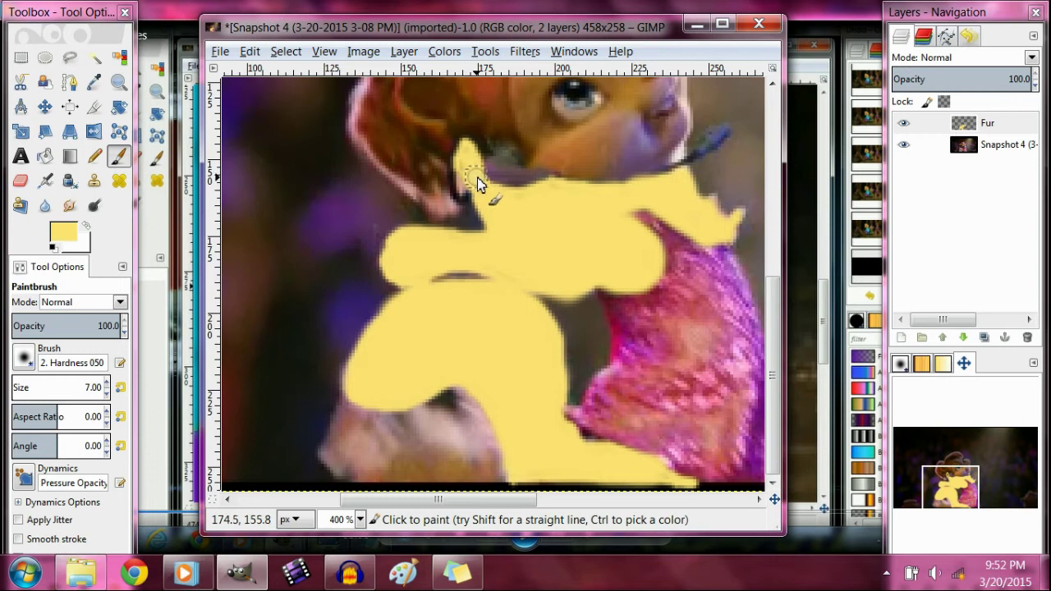
Step: Paint yellow outline strokes around the ear, head top, right side and the eye
drag(774, 390, 774, 312)
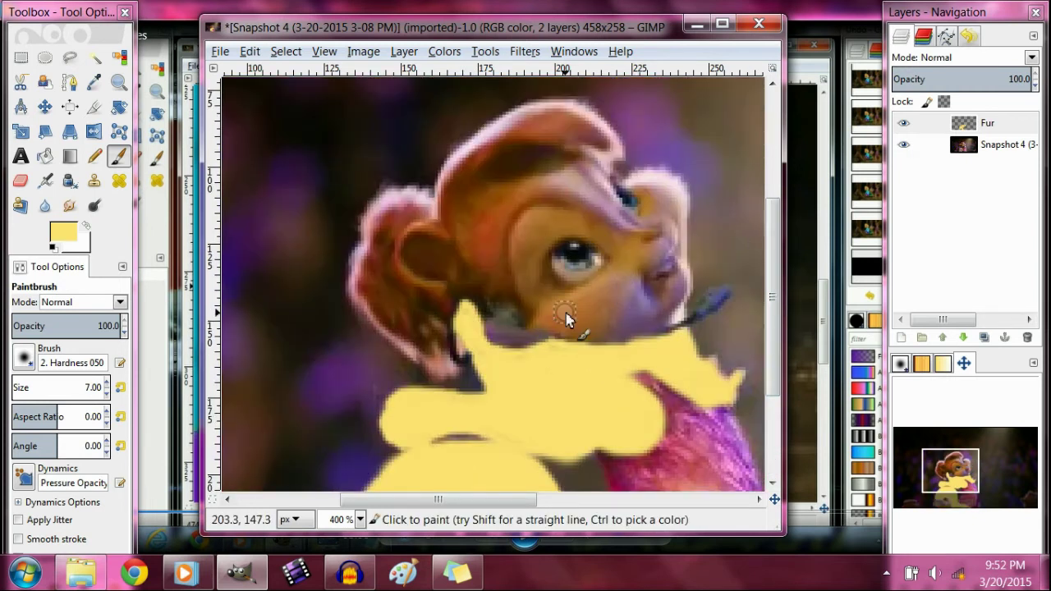
mouse_move(457, 316)
mouse_down()
mouse_move(441, 330)
mouse_move(457, 363)
mouse_move(424, 367)
mouse_move(361, 300)
mouse_up()
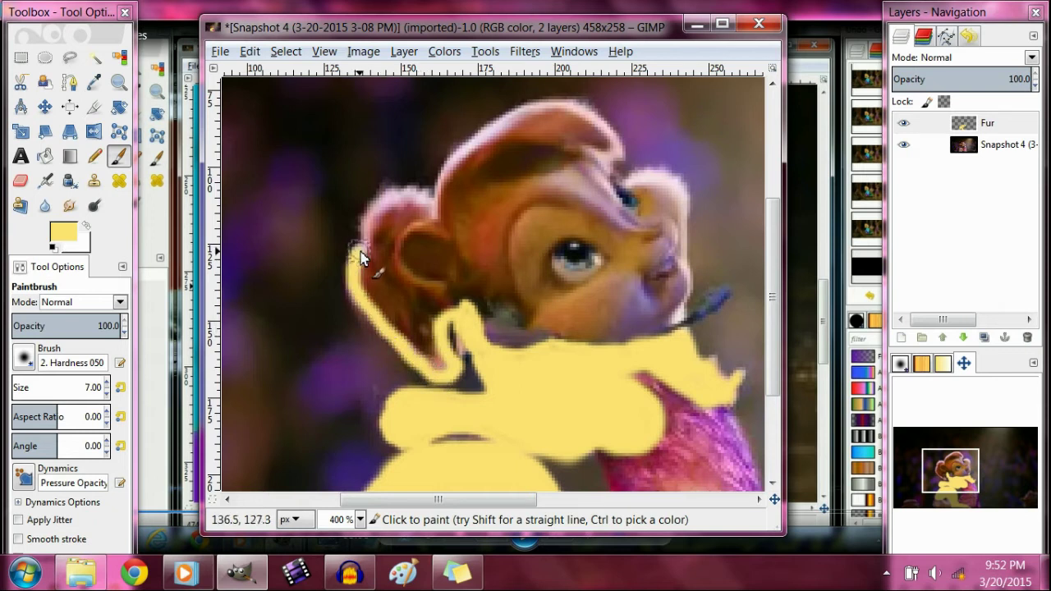
mouse_move(361, 258)
mouse_down()
mouse_move(386, 195)
mouse_move(434, 195)
mouse_move(461, 147)
mouse_move(495, 130)
mouse_up()
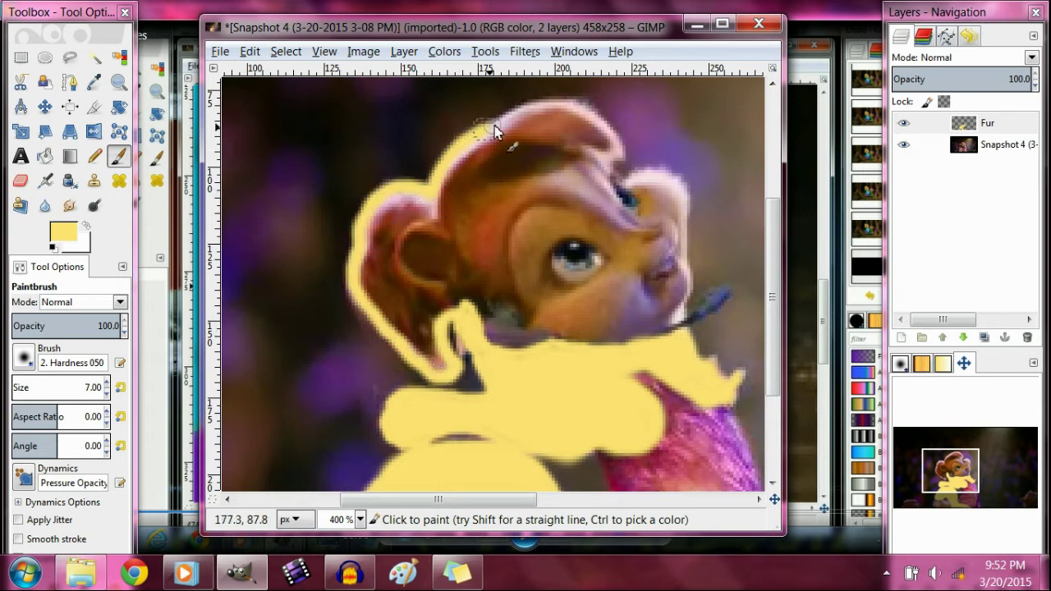
mouse_move(610, 125)
mouse_down()
mouse_move(611, 197)
mouse_move(627, 218)
mouse_move(646, 223)
mouse_move(659, 205)
mouse_move(650, 218)
mouse_move(630, 176)
mouse_move(656, 173)
mouse_move(681, 202)
mouse_move(683, 249)
mouse_move(641, 274)
mouse_move(670, 286)
mouse_move(684, 258)
mouse_move(687, 280)
mouse_move(672, 316)
mouse_move(618, 331)
mouse_move(683, 315)
mouse_move(587, 335)
mouse_move(540, 325)
mouse_move(511, 297)
mouse_move(478, 318)
mouse_up()
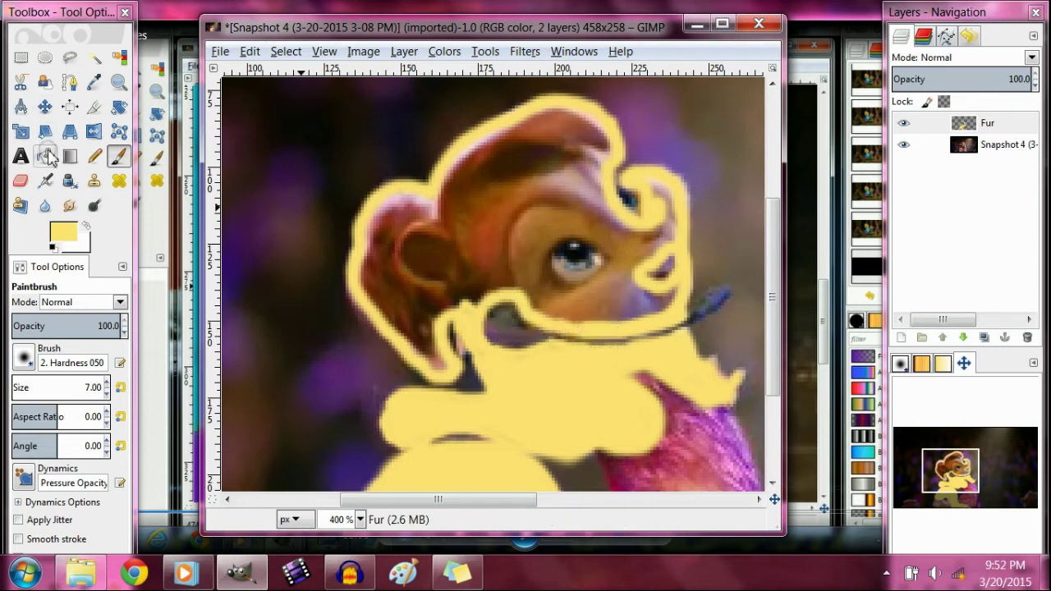
click(607, 255)
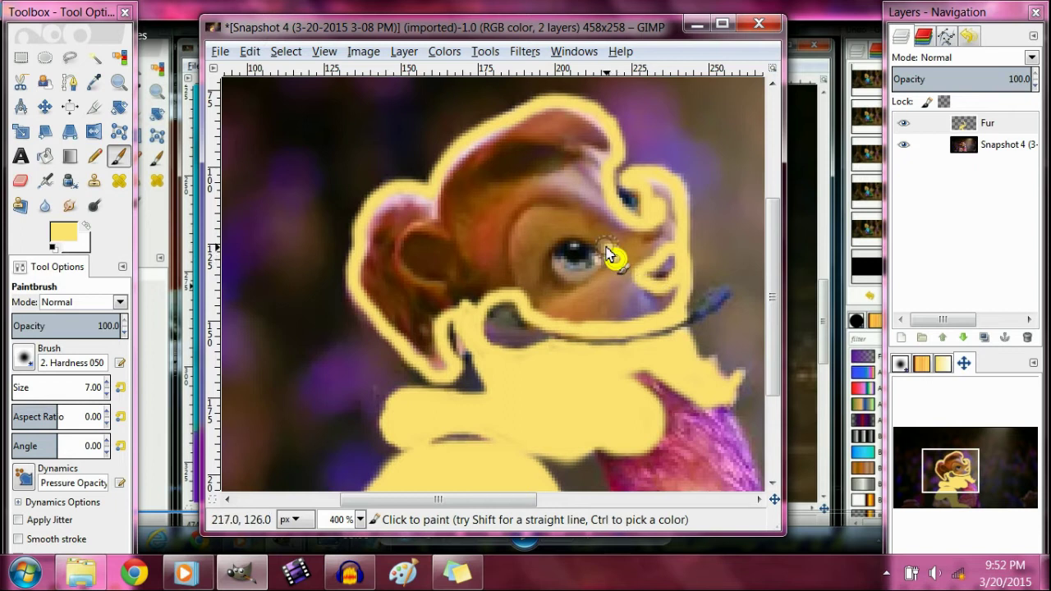
mouse_move(608, 254)
mouse_down()
mouse_move(567, 233)
mouse_move(553, 245)
mouse_move(545, 267)
mouse_move(557, 296)
mouse_up()
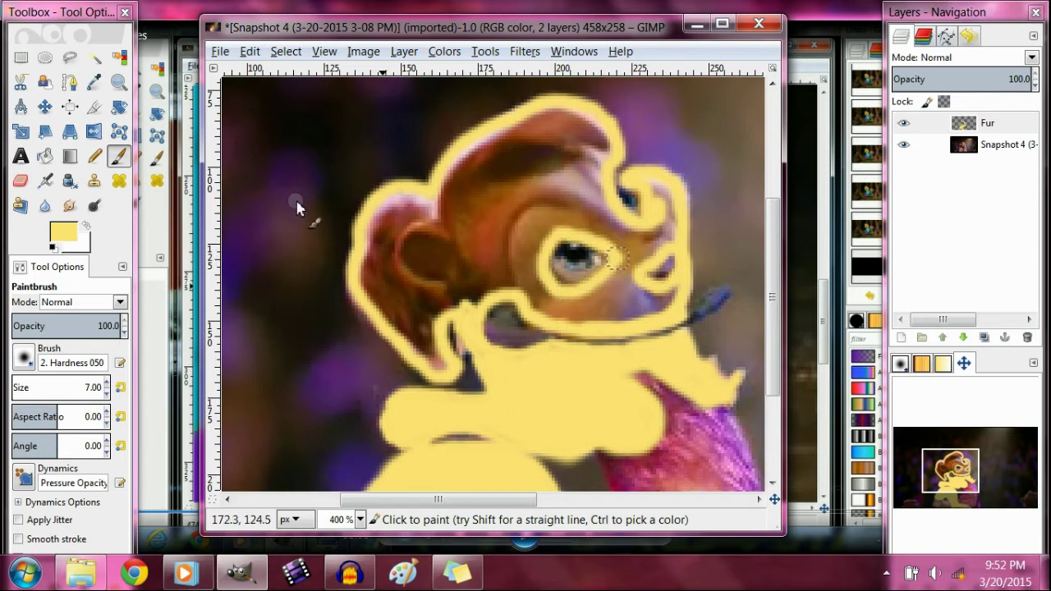
Step: Bucket-fill the outlined head and face region with yellow
click(45, 156)
click(511, 222)
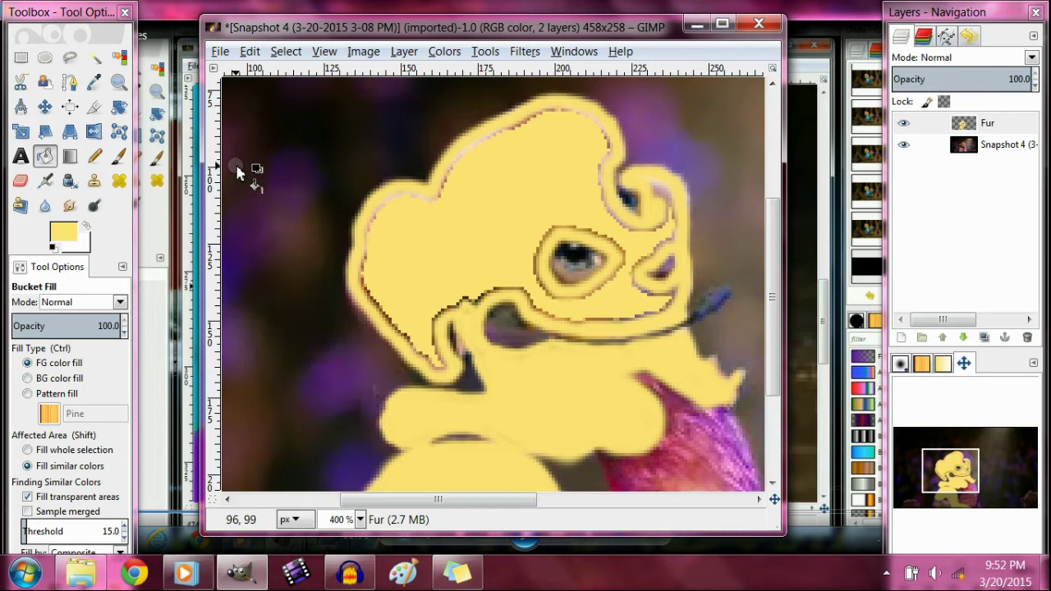
click(119, 156)
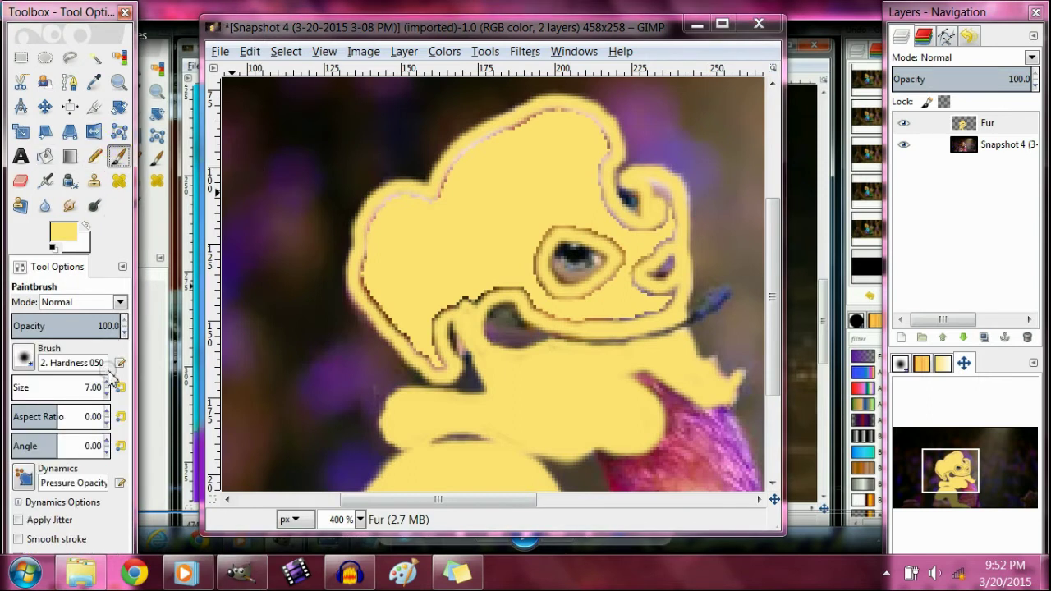
Step: Brush yellow over the dark outline along the chin, head, top and around the eye
scroll(108, 383, up, 5)
click(441, 370)
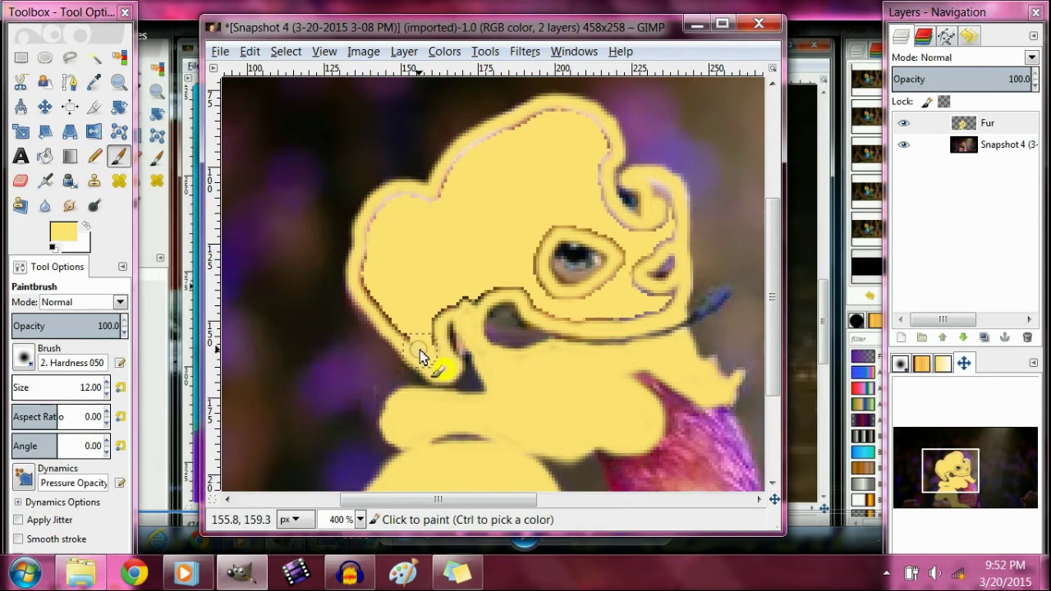
mouse_move(420, 350)
mouse_down()
mouse_move(364, 269)
mouse_move(367, 234)
mouse_move(385, 207)
mouse_move(432, 203)
mouse_move(411, 193)
mouse_move(455, 188)
mouse_move(469, 156)
mouse_up()
mouse_move(528, 118)
mouse_down()
mouse_move(598, 122)
mouse_move(625, 168)
mouse_up()
mouse_move(617, 225)
mouse_down()
mouse_move(660, 222)
mouse_move(667, 197)
mouse_move(649, 184)
mouse_move(670, 199)
mouse_move(667, 243)
mouse_up()
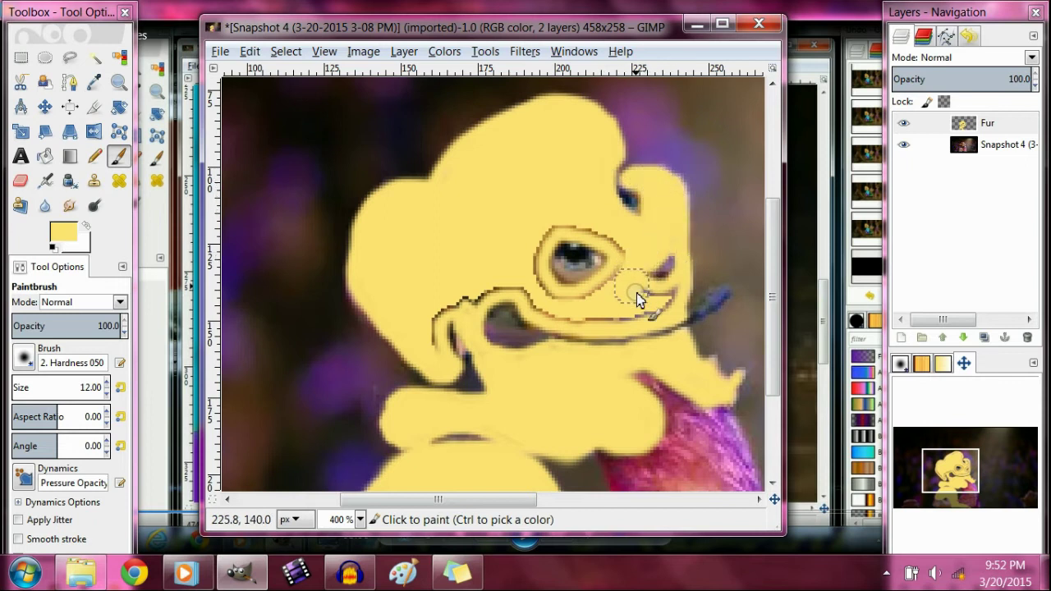
mouse_move(611, 322)
mouse_down()
mouse_move(491, 290)
mouse_move(427, 329)
mouse_move(433, 350)
mouse_move(449, 303)
mouse_move(473, 308)
mouse_move(516, 281)
mouse_move(533, 250)
mouse_move(574, 231)
mouse_move(566, 222)
mouse_move(631, 247)
mouse_move(619, 277)
mouse_move(570, 302)
mouse_move(511, 269)
mouse_up()
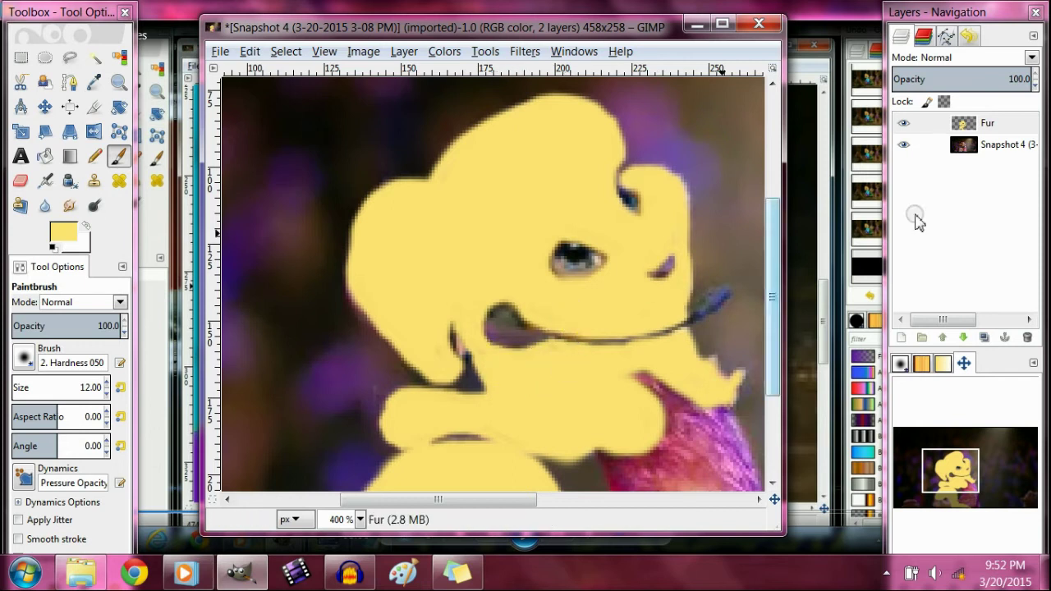
scroll(772, 230, down, 5)
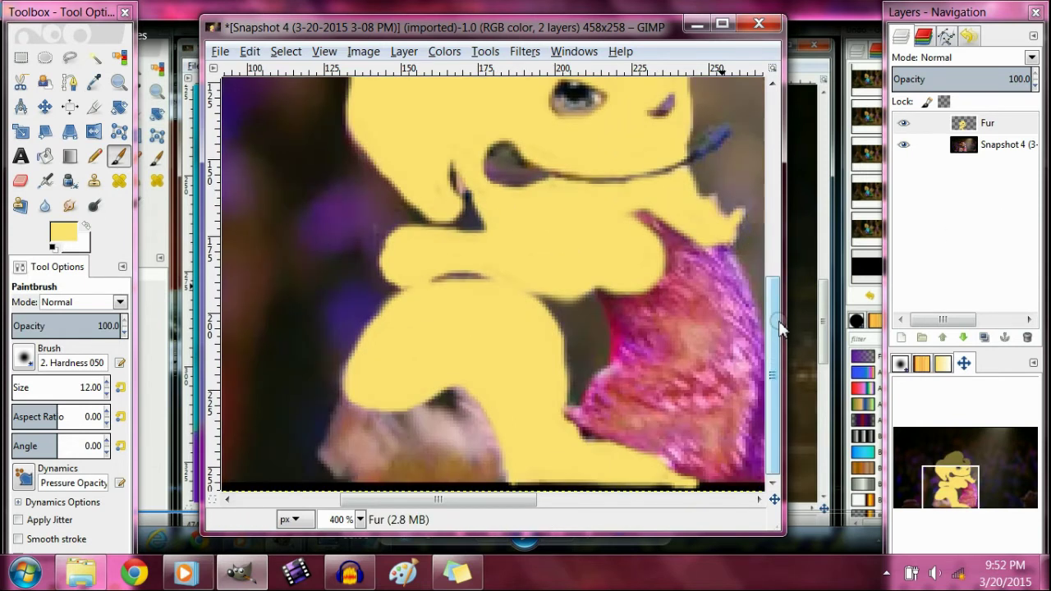
scroll(779, 271, up, 1)
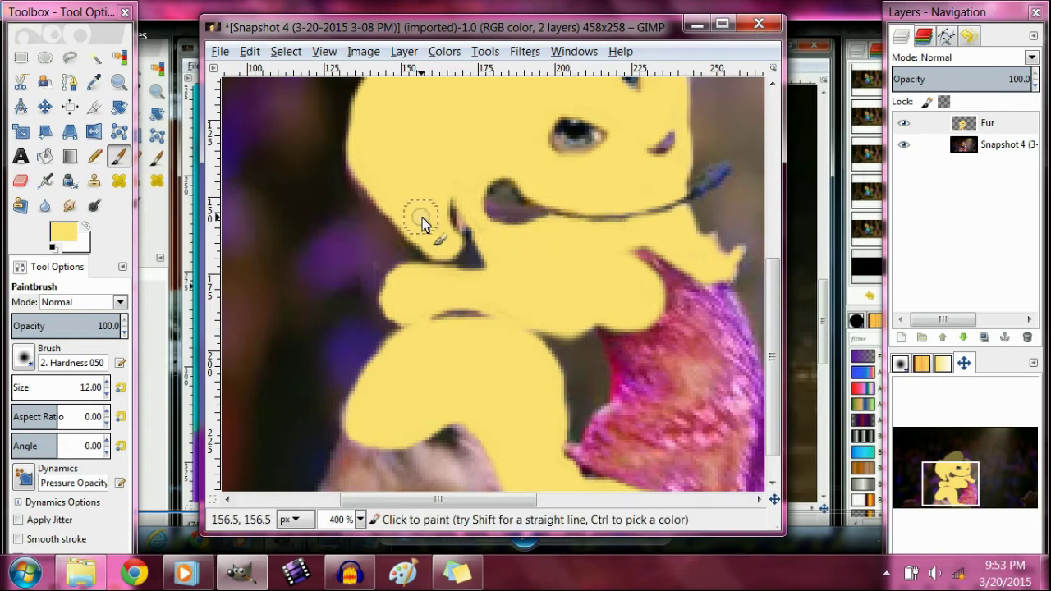
click(442, 231)
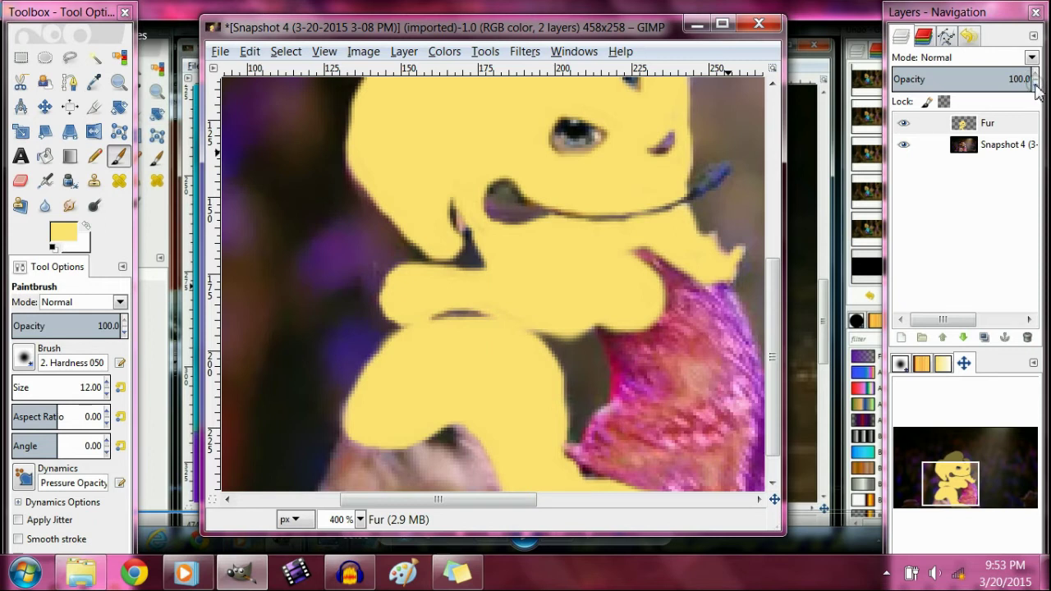
Step: Lower the Fur layer opacity to about 27, select Snapshot 4, and fit the image
scroll(1038, 91, down, 7)
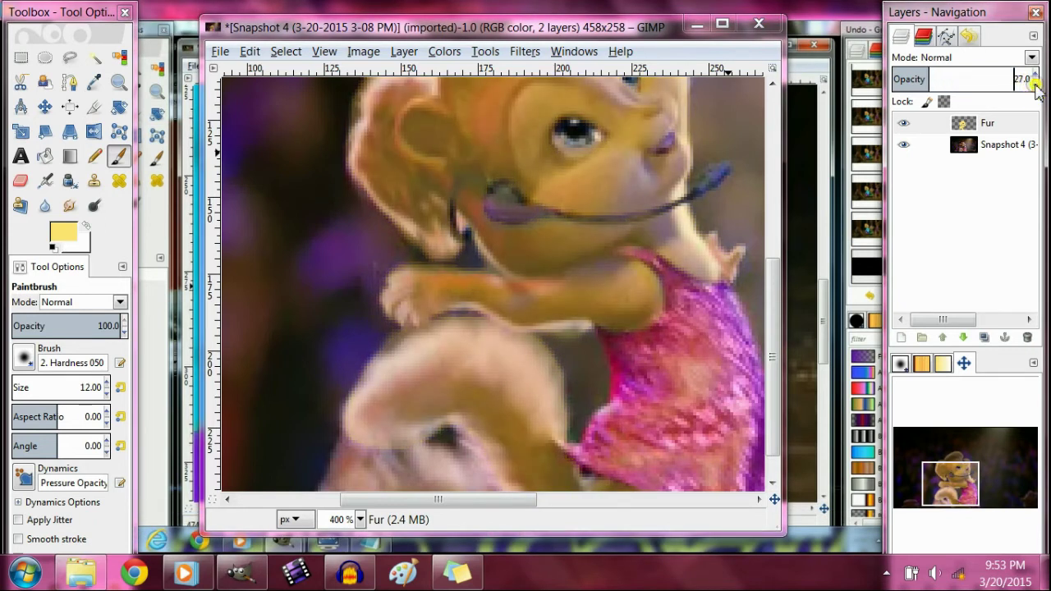
scroll(1038, 90, down, 3)
scroll(1036, 83, up, 1)
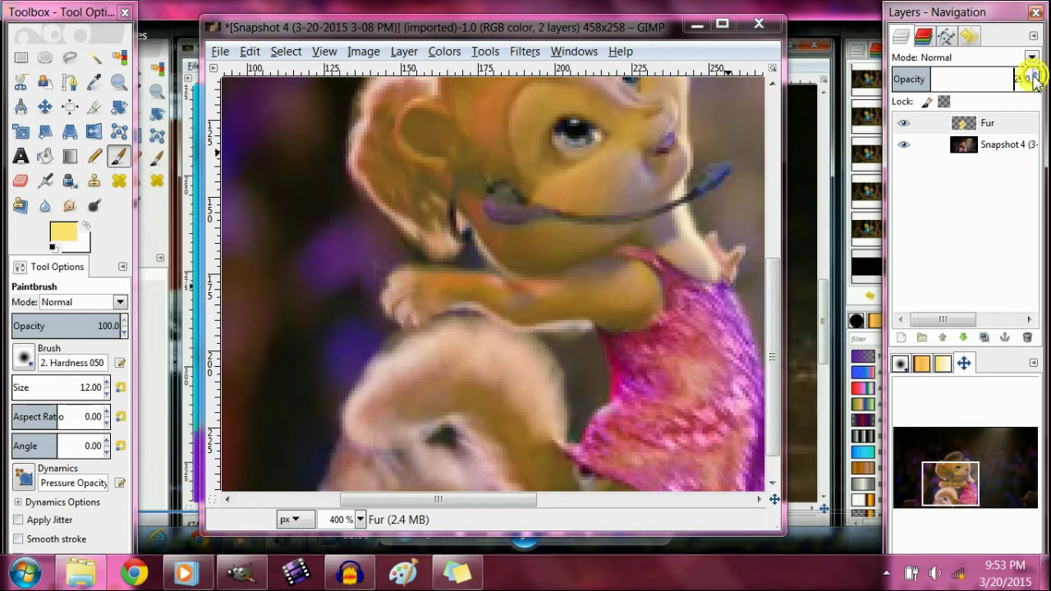
click(999, 148)
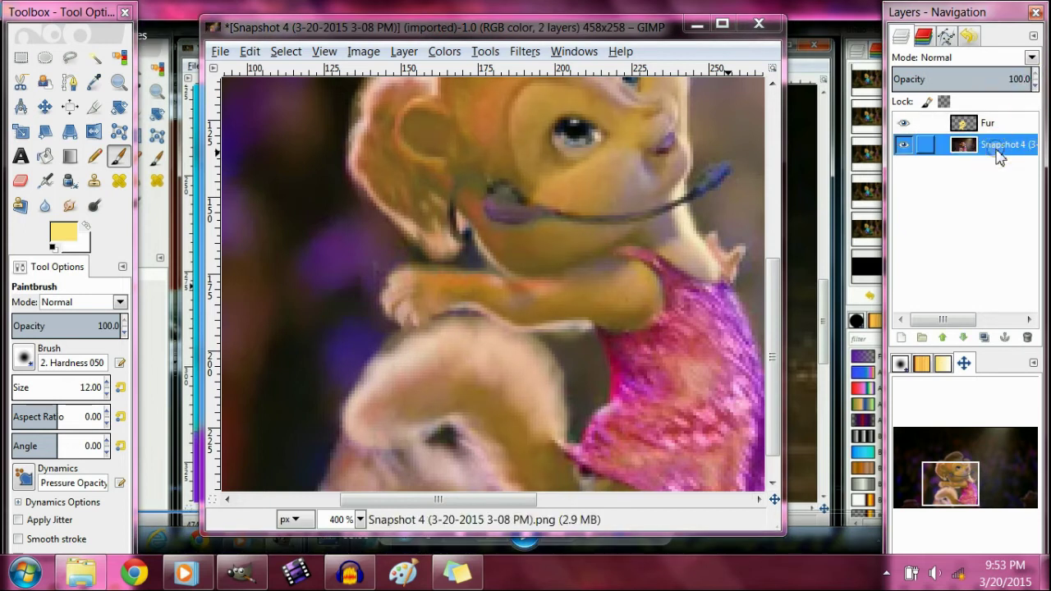
key(shift+ctrl+j)
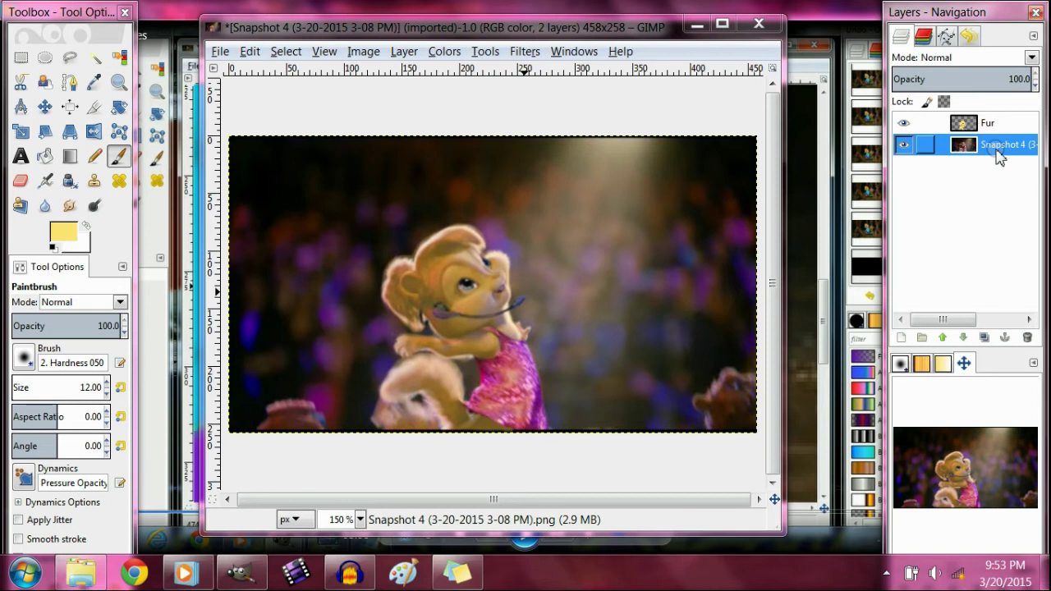
Step: Zoom in and use the Eraser on the Fur layer to remove yellow from the eye
key(plus)
key(plus)
key(plus)
key(plus)
click(774, 261)
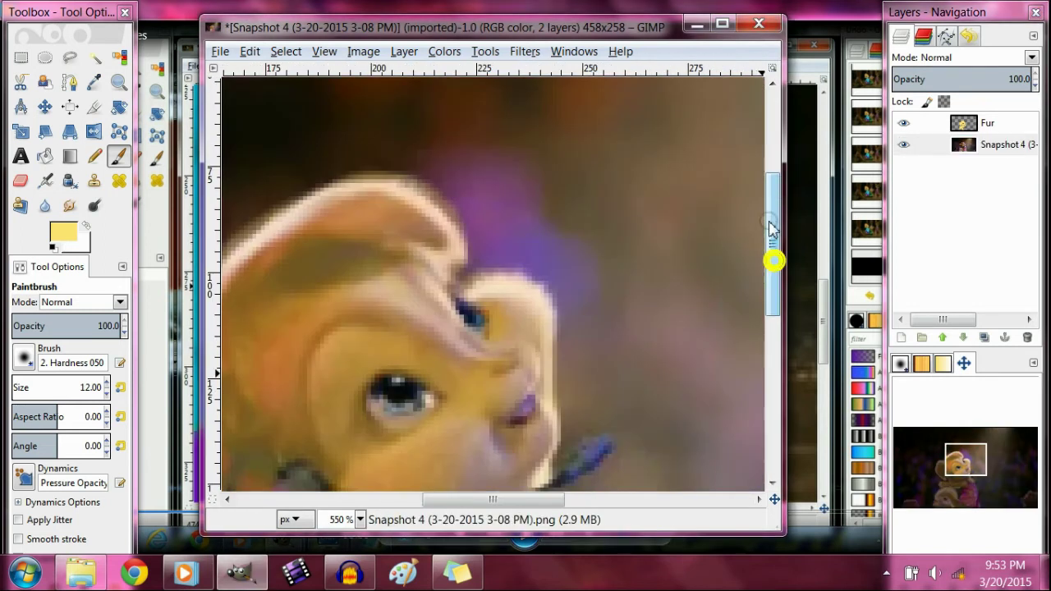
click(21, 180)
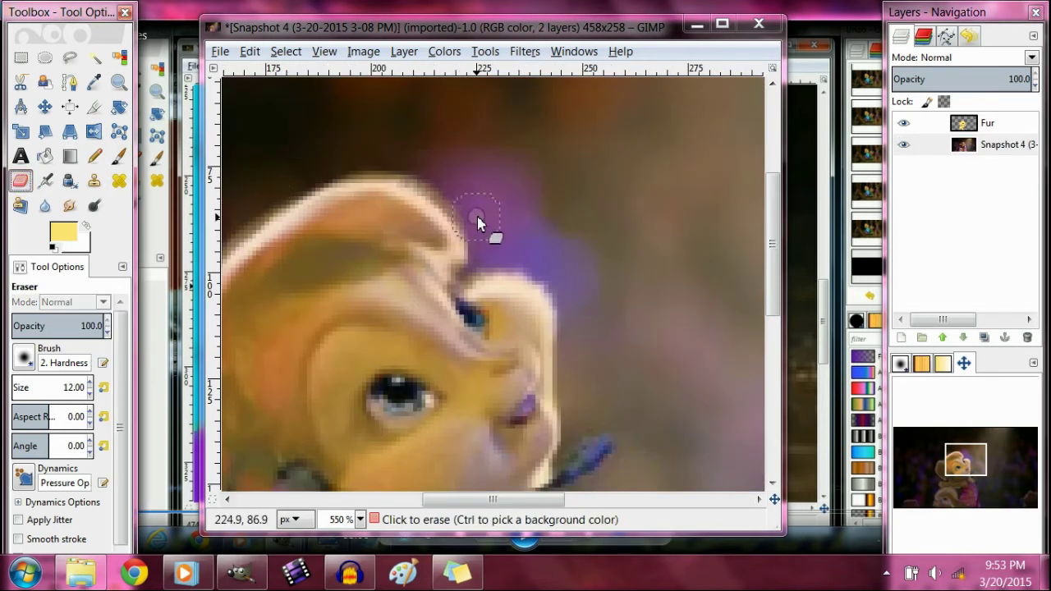
click(477, 215)
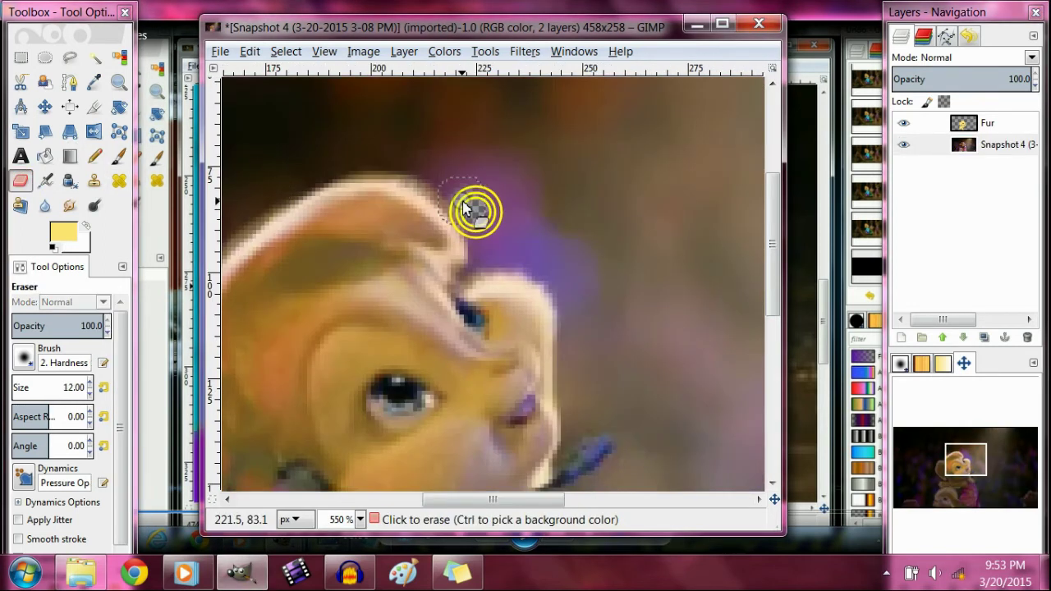
click(1025, 131)
click(464, 205)
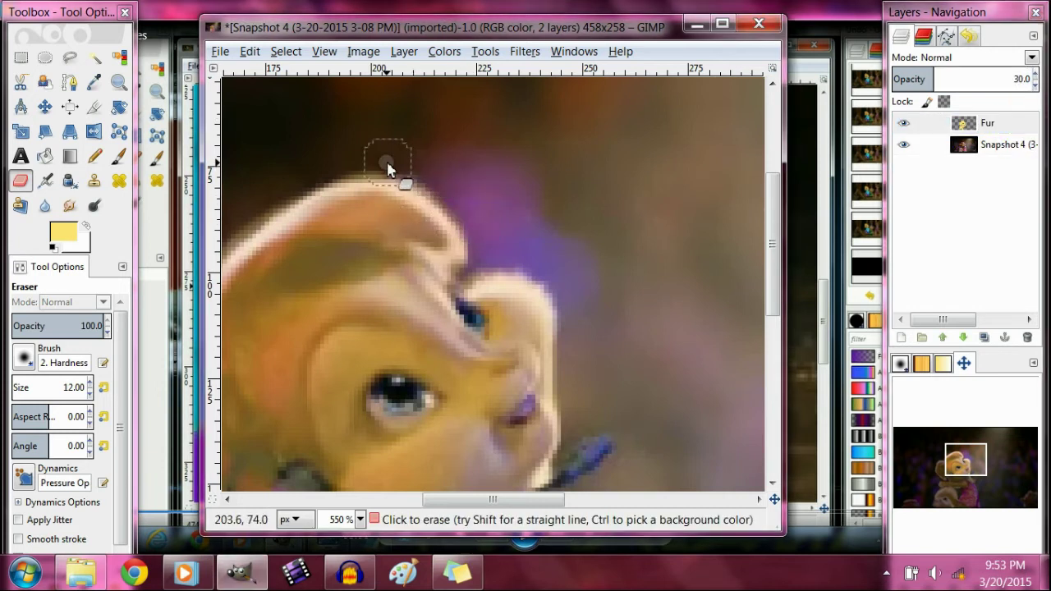
click(392, 416)
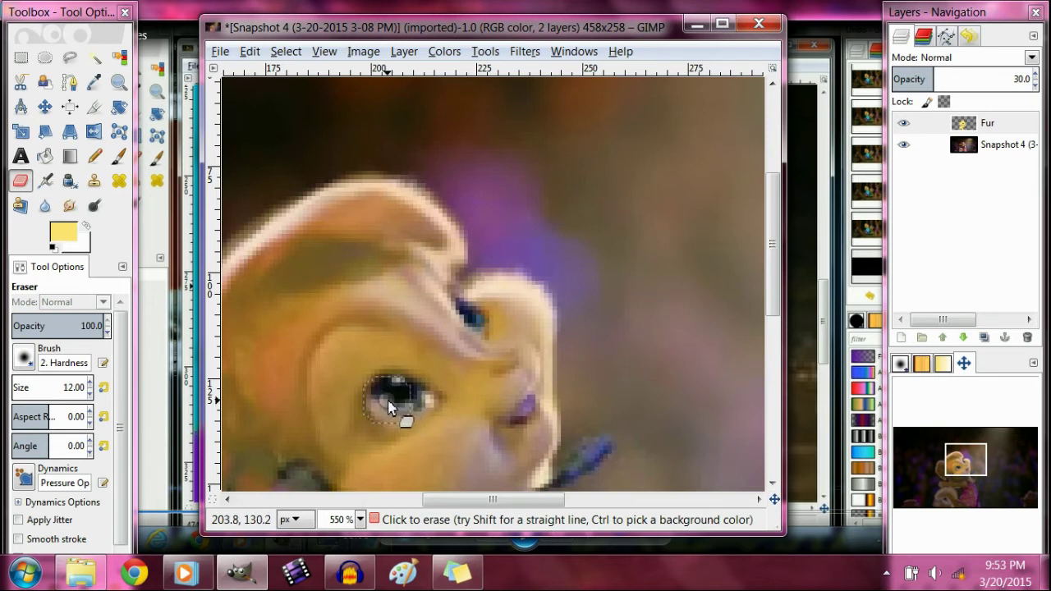
drag(775, 286, 775, 336)
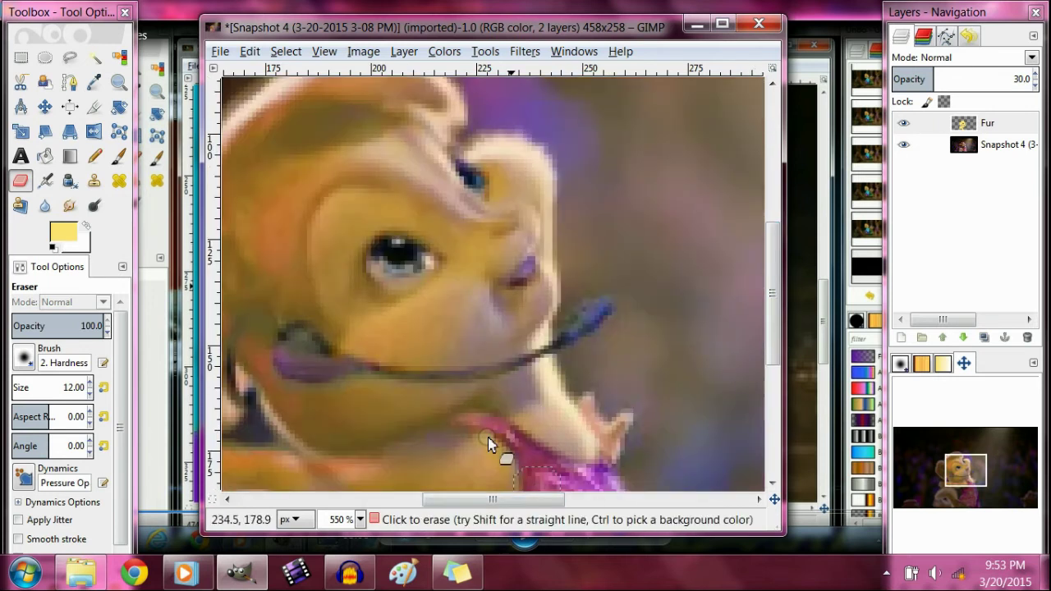
Step: With a size-6 eraser, remove yellow along the headset wire and the ear's outer edge
click(87, 397)
click(87, 398)
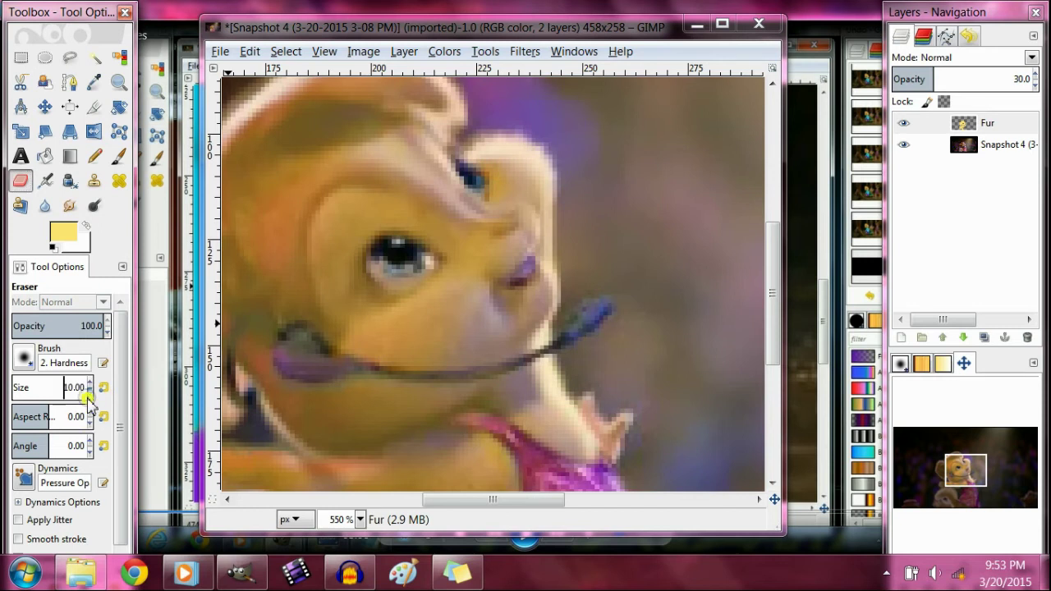
click(87, 397)
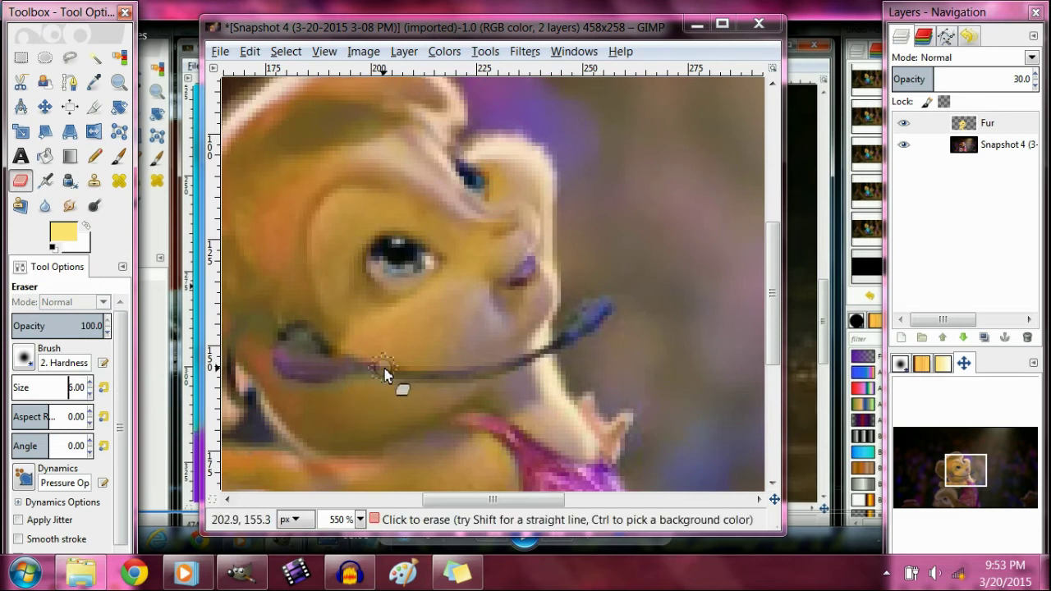
drag(386, 375, 474, 383)
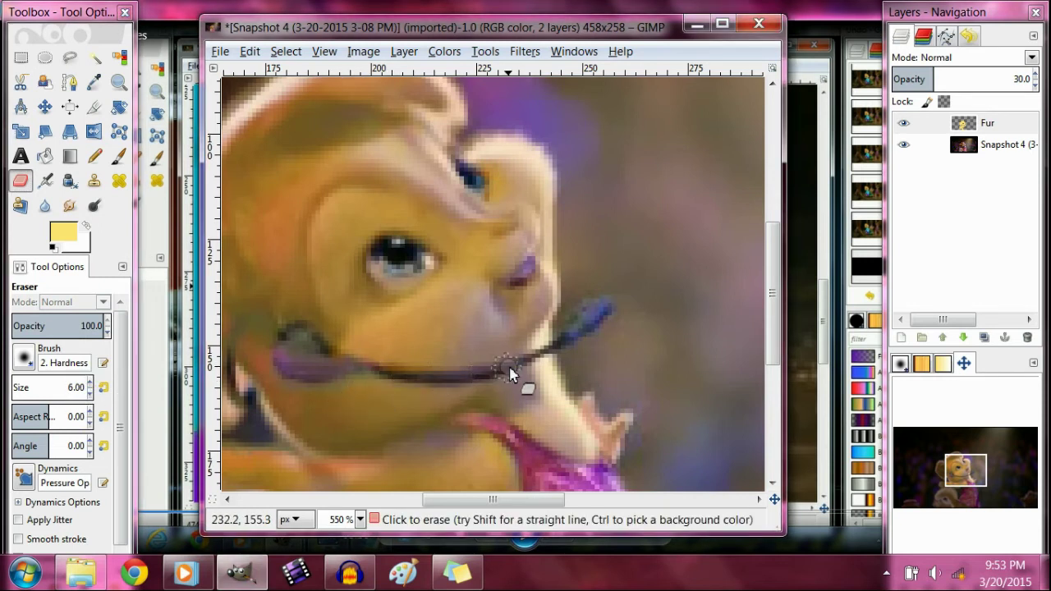
drag(501, 501, 408, 248)
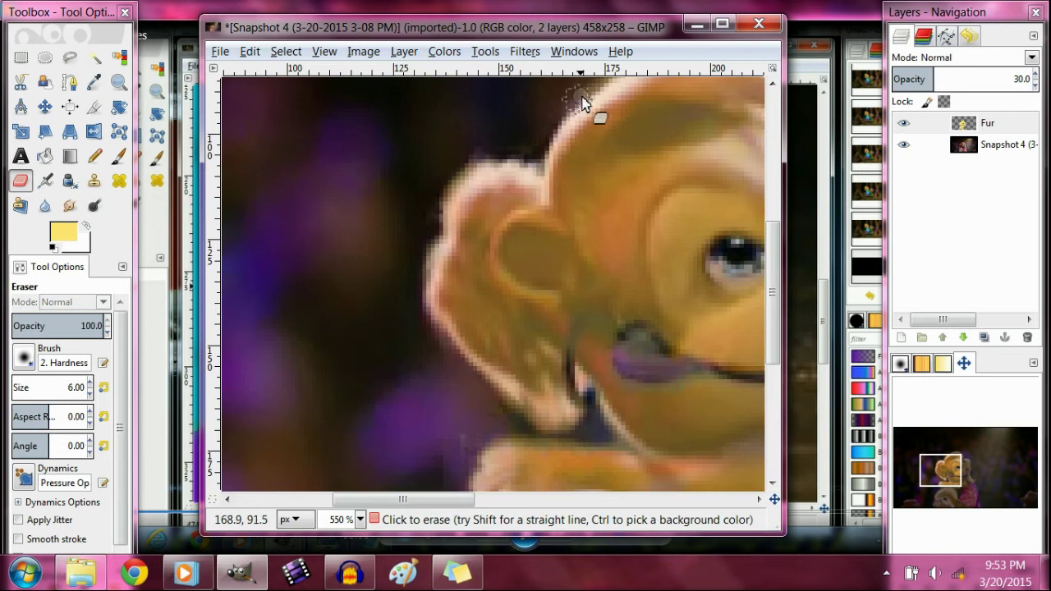
scroll(583, 103, down, 3)
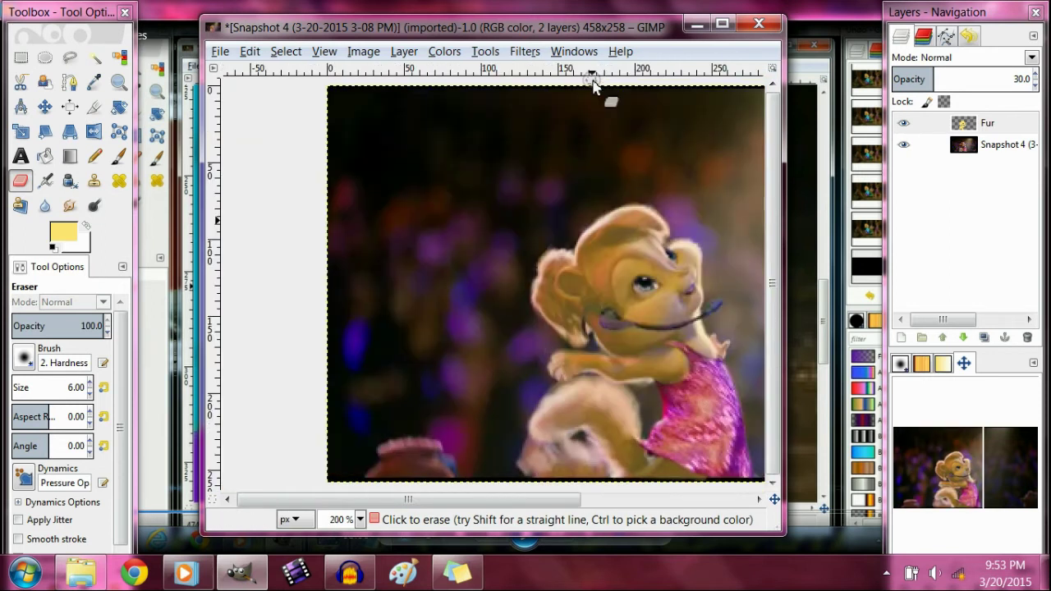
Step: Apply Gaussian Blur with horizontal and vertical radius 10.0 to the Fur layer
click(524, 51)
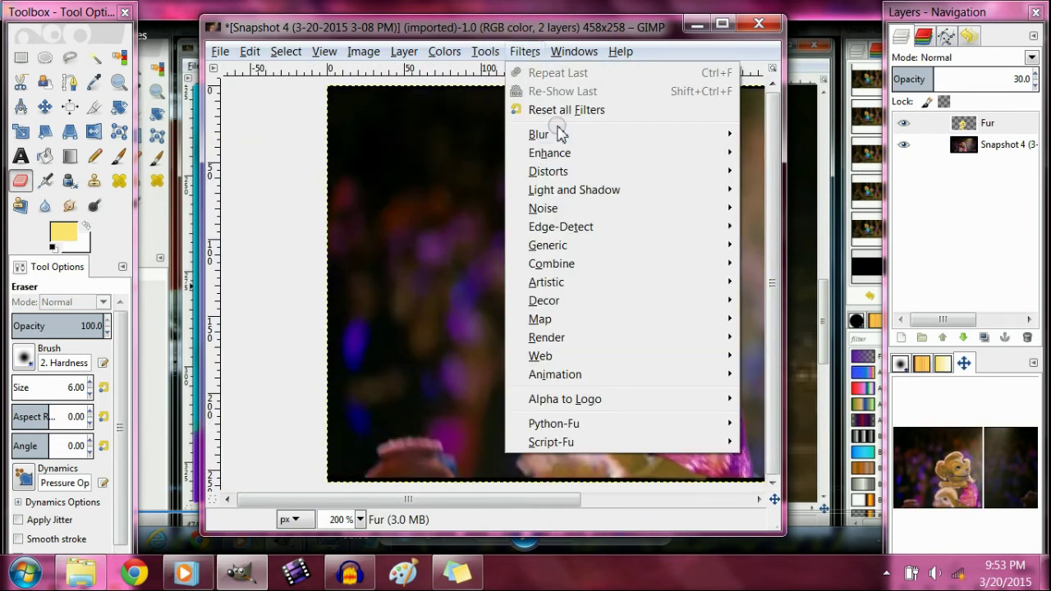
mouse_move(669, 134)
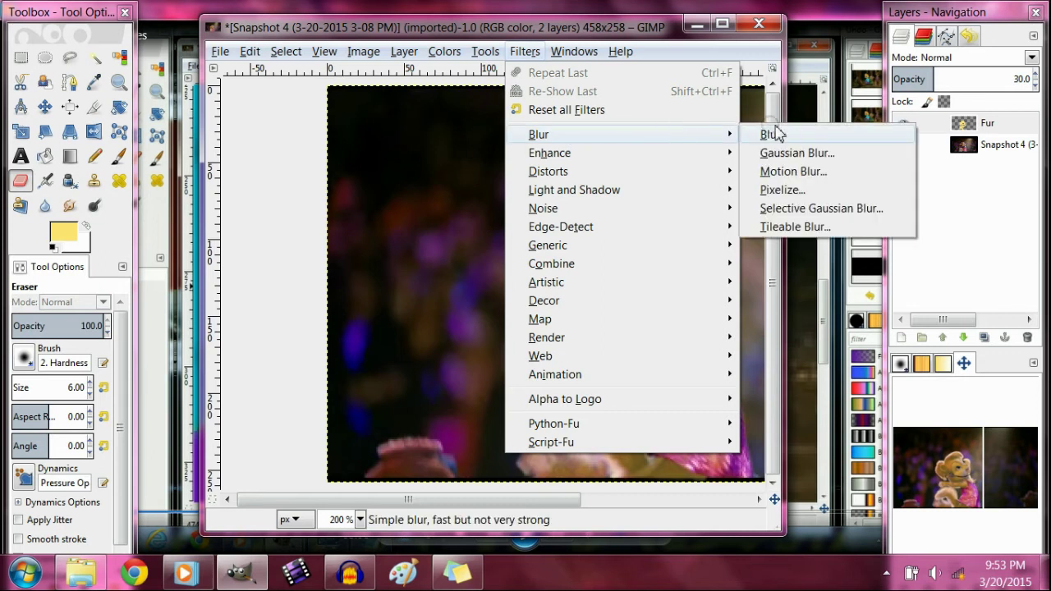
click(792, 153)
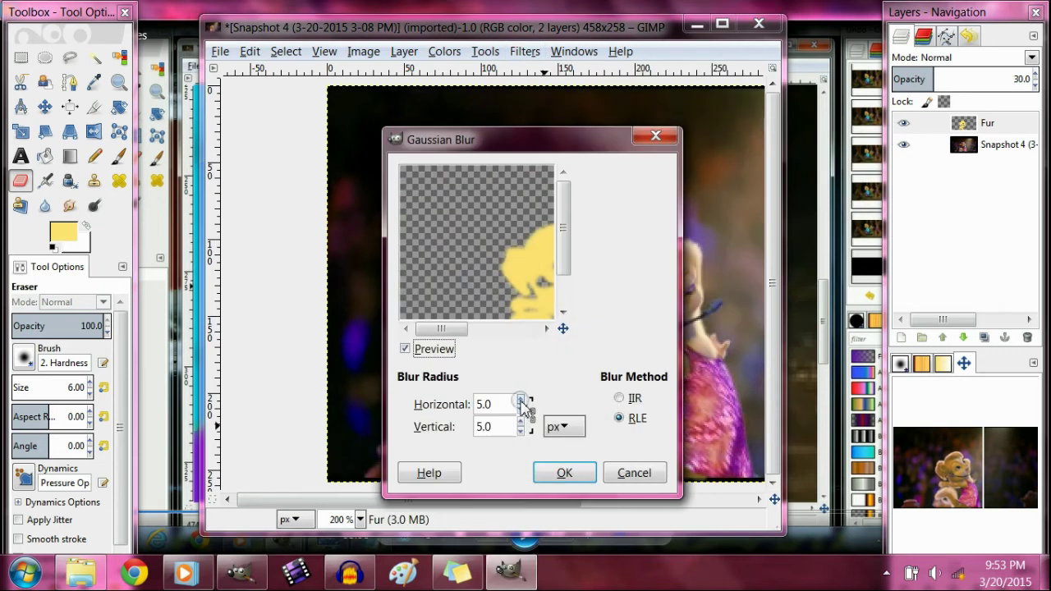
click(521, 400)
click(521, 400)
click(521, 400)
click(521, 400)
click(521, 400)
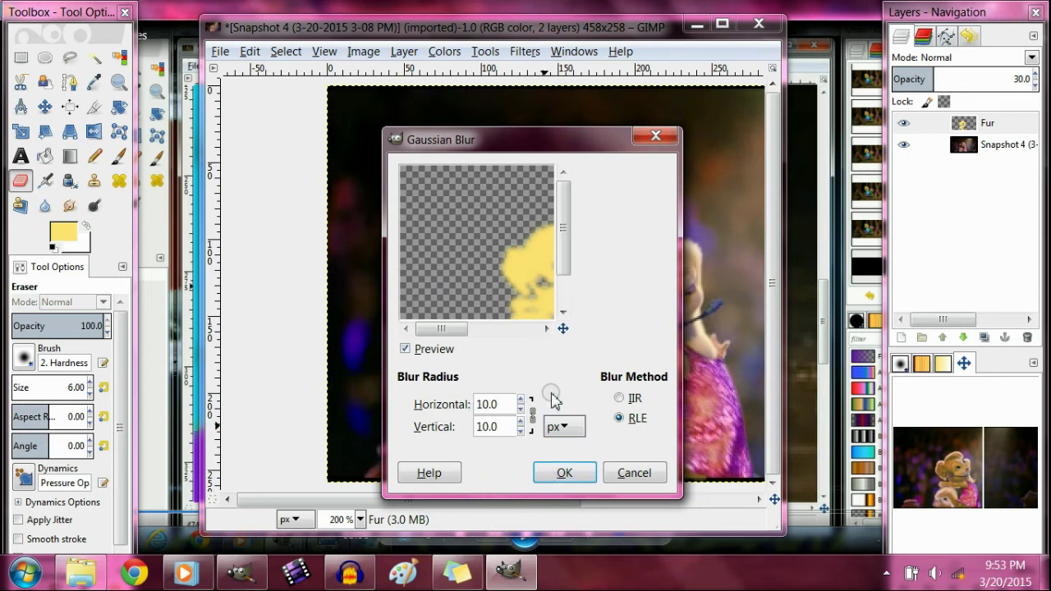
click(589, 479)
drag(520, 497, 618, 497)
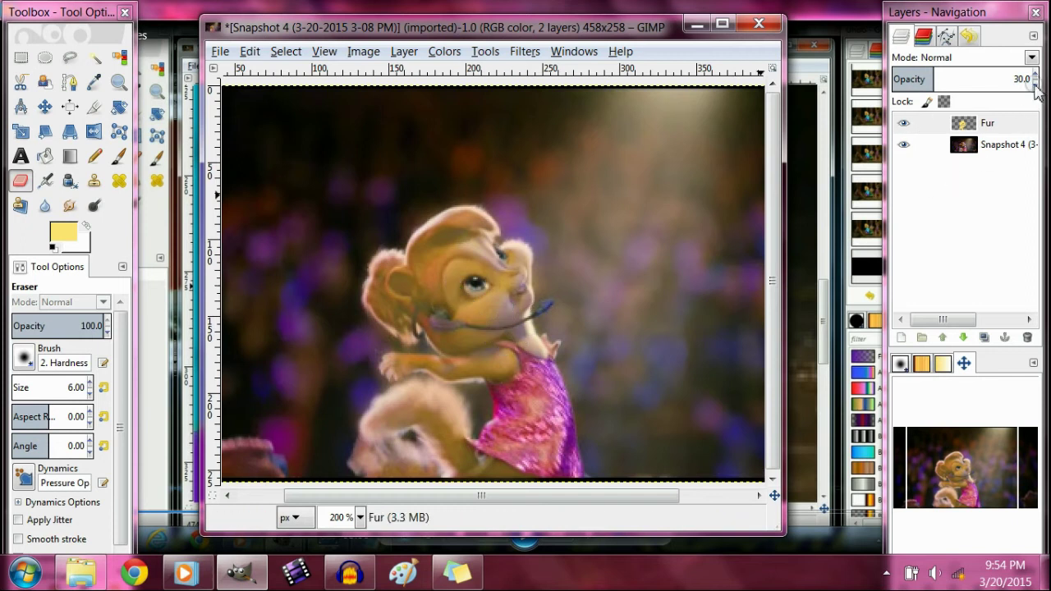
Step: Reduce Fur opacity to 20, select the Snapshot 4 photo layer, and zoom to inspect
scroll(1036, 89, down, 10)
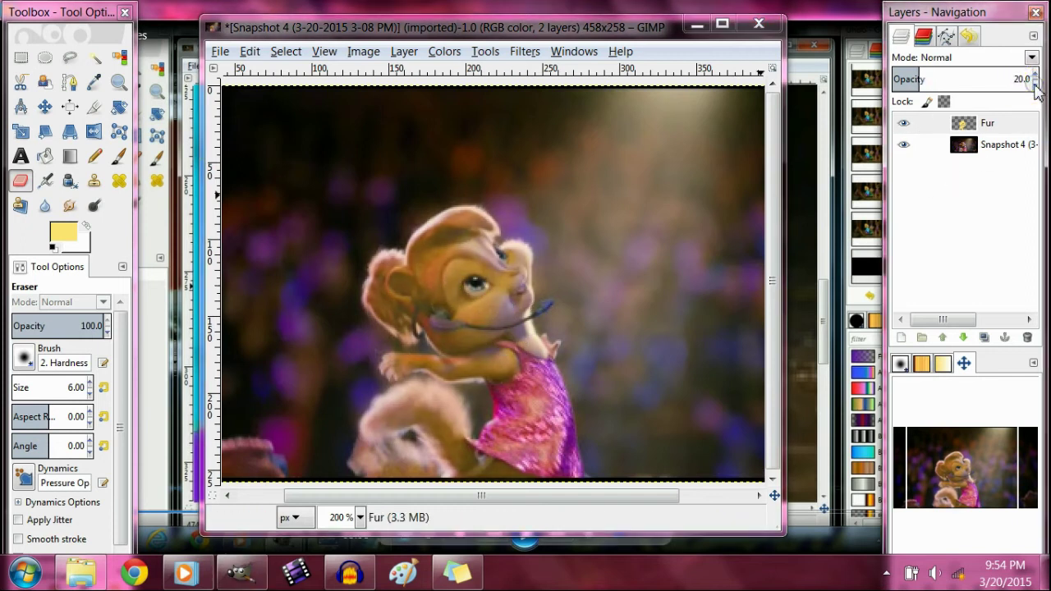
click(1002, 156)
key(1)
key(plus)
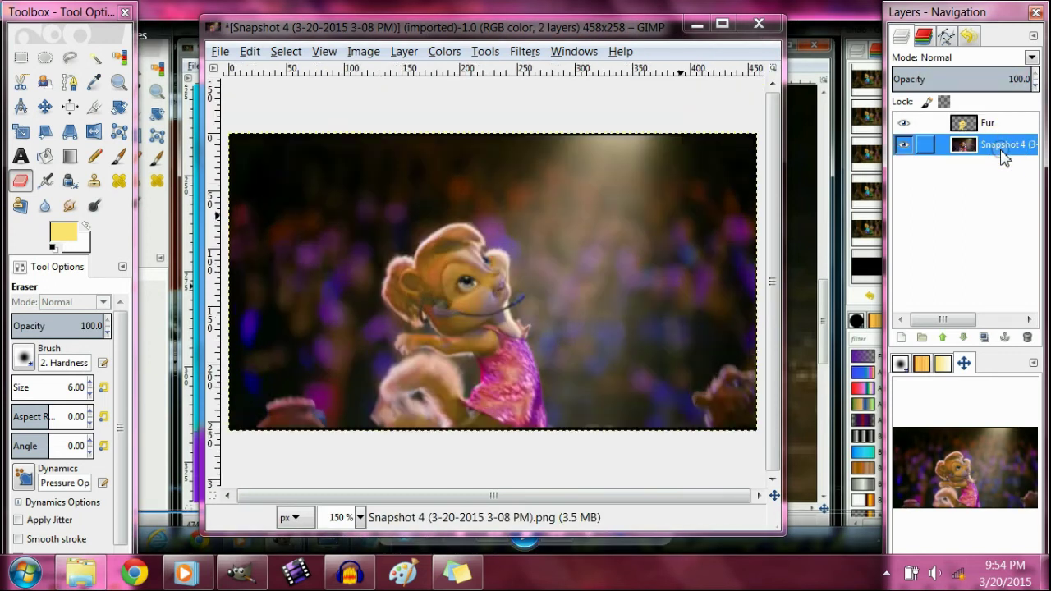
key(plus)
key(plus)
key(plus)
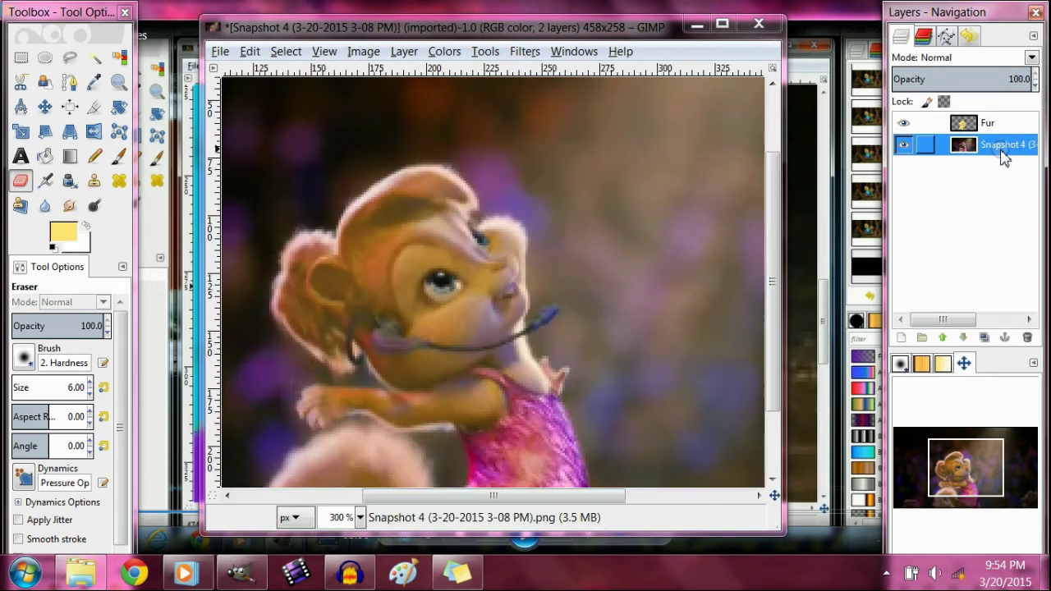
key(minus)
key(minus)
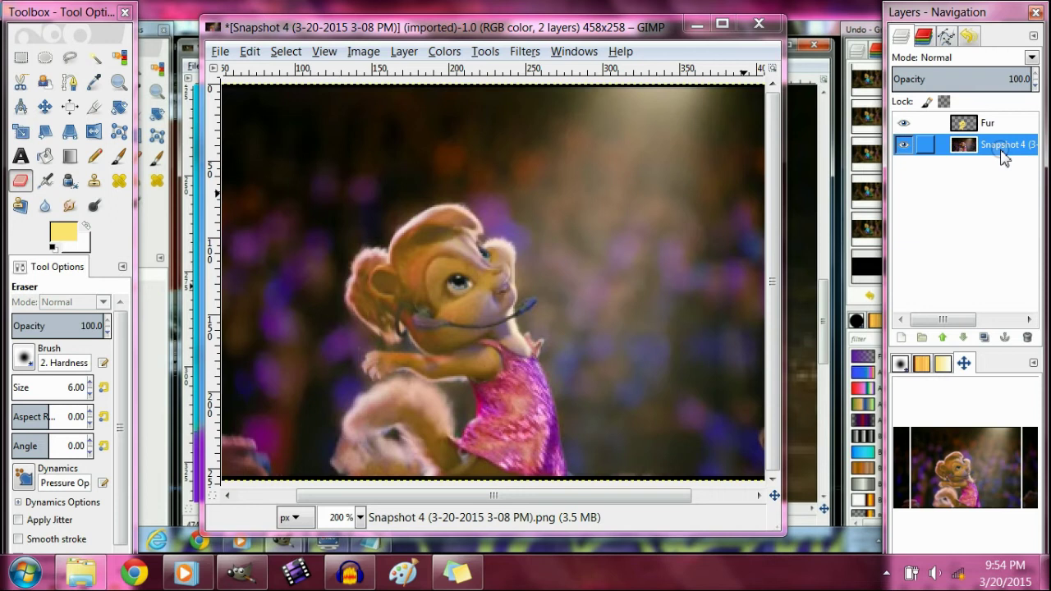
Step: Try a blue foreground colour from recent colours, then close the picker without keeping it
click(64, 235)
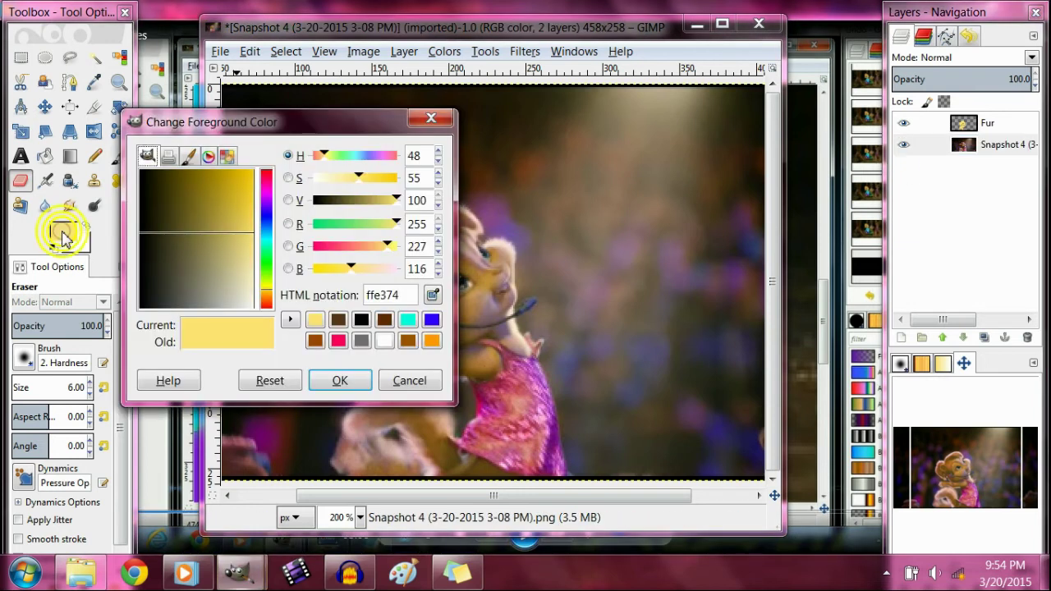
click(431, 322)
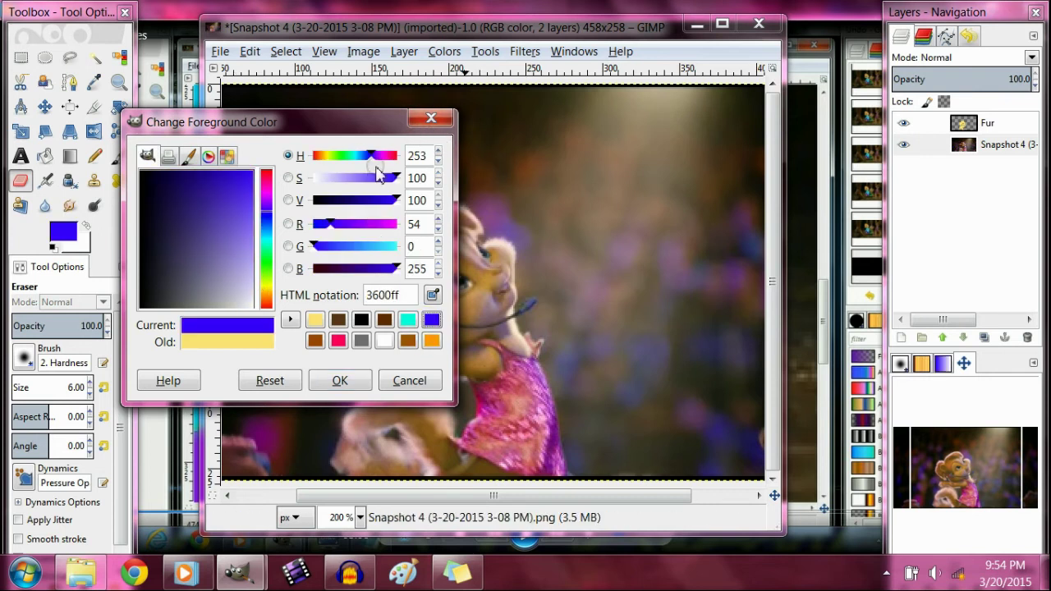
click(431, 117)
Step: Colorize the snapshot layer with Saturation 0 and Lightness about -25
click(442, 52)
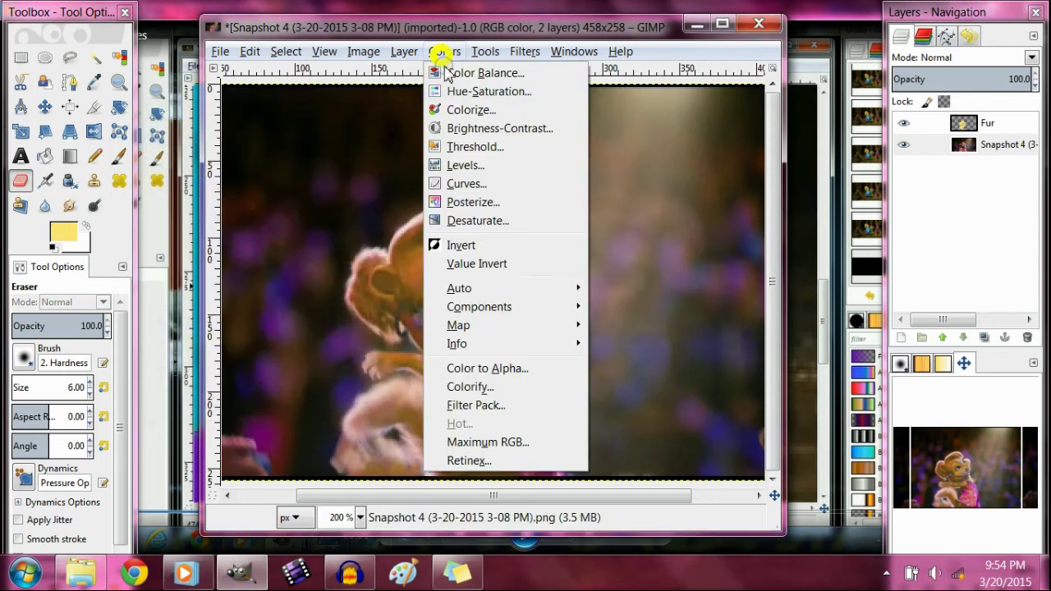
click(454, 112)
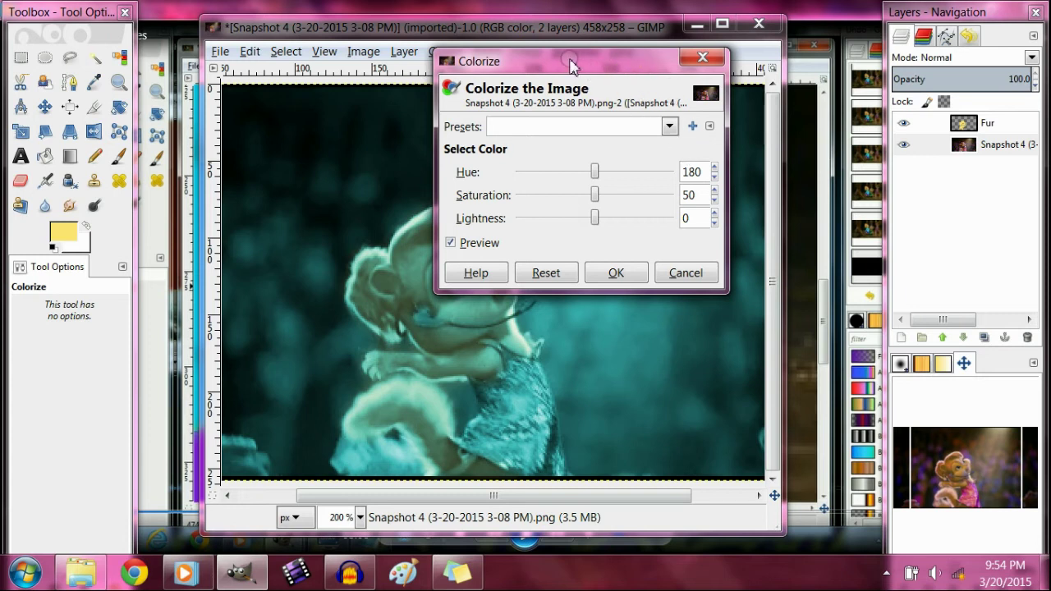
drag(570, 63, 703, 60)
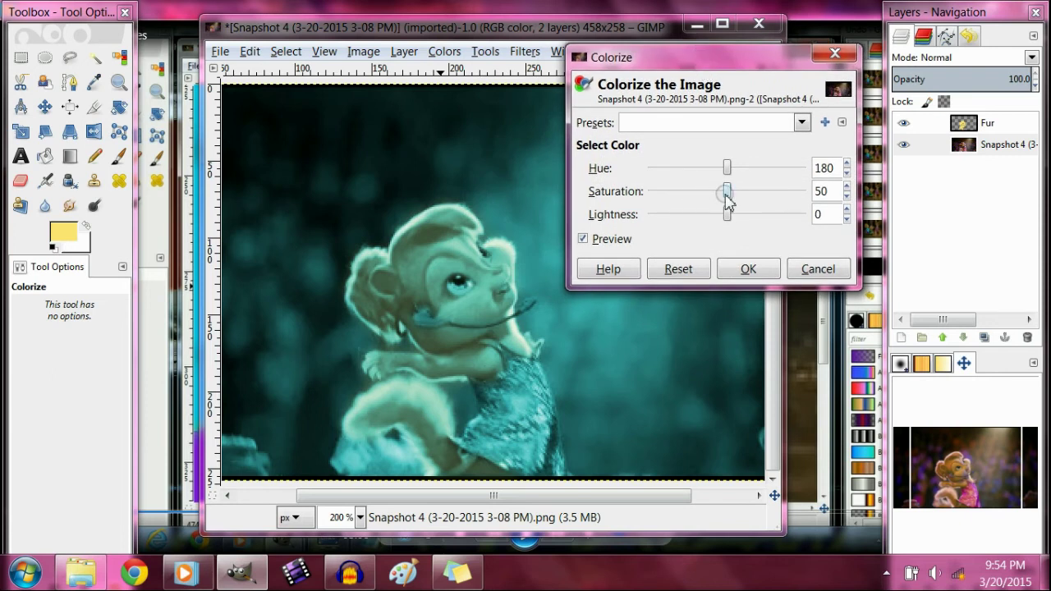
drag(726, 196, 622, 199)
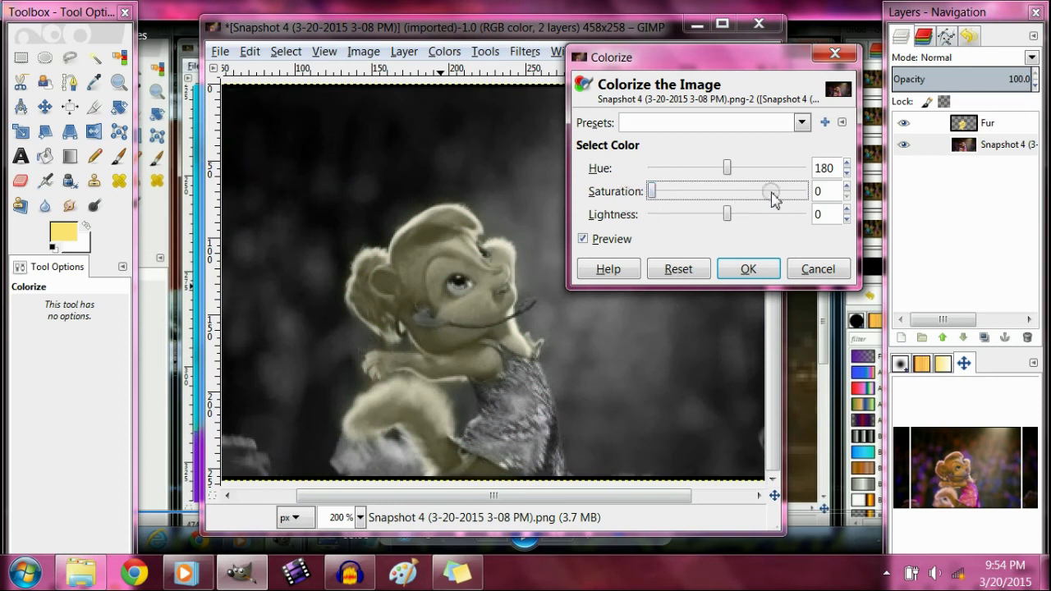
drag(731, 219, 713, 240)
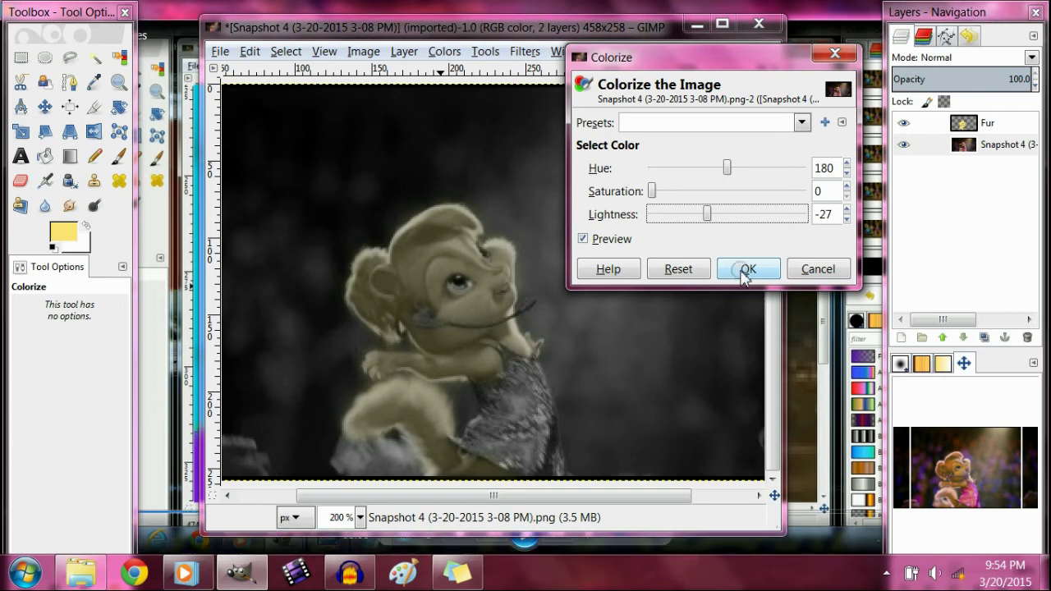
click(846, 209)
click(846, 209)
click(847, 210)
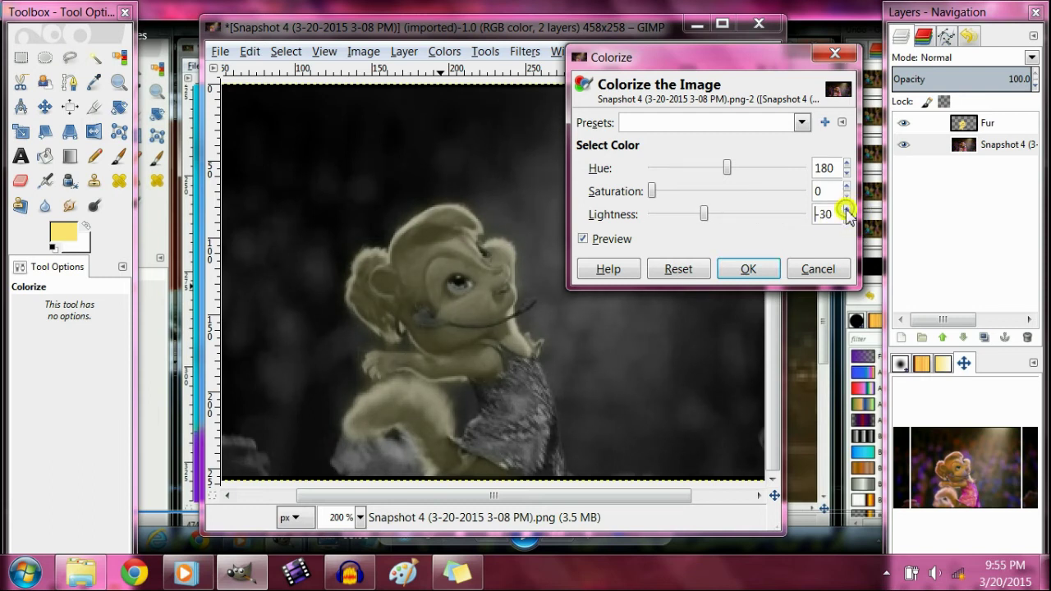
drag(847, 210, 848, 221)
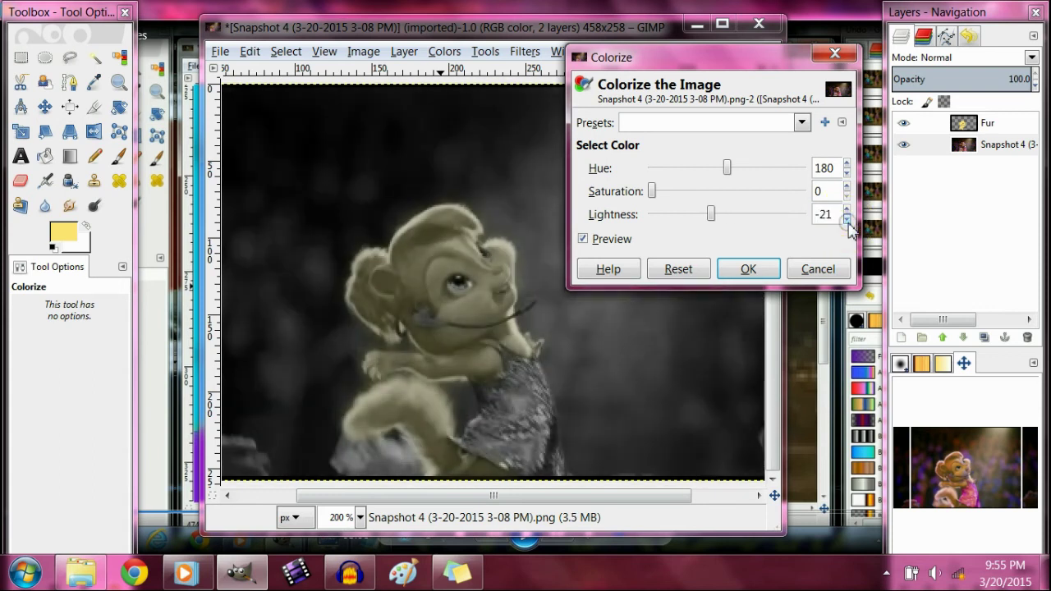
click(848, 220)
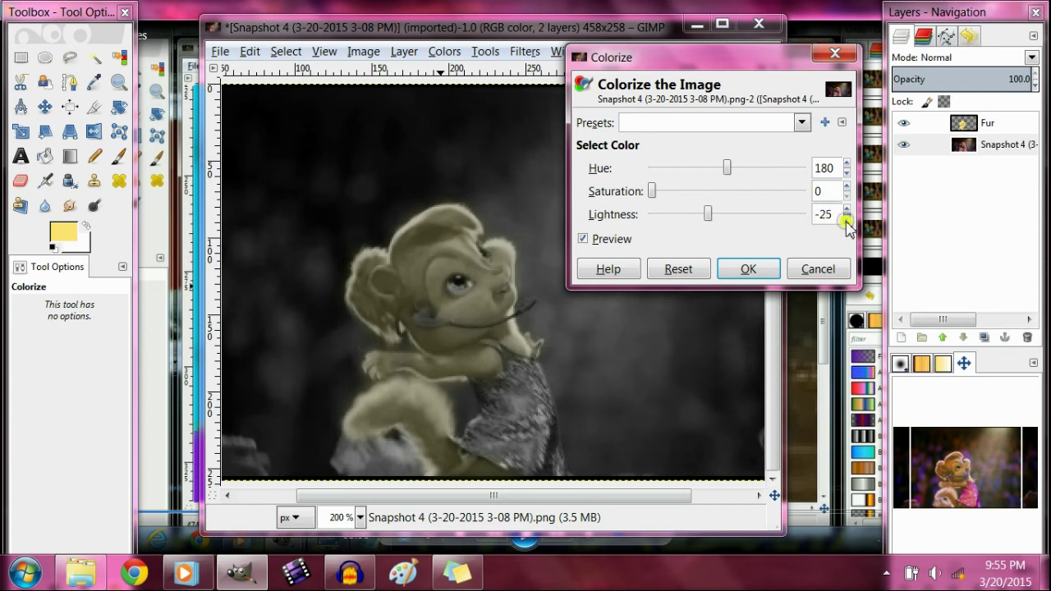
click(749, 268)
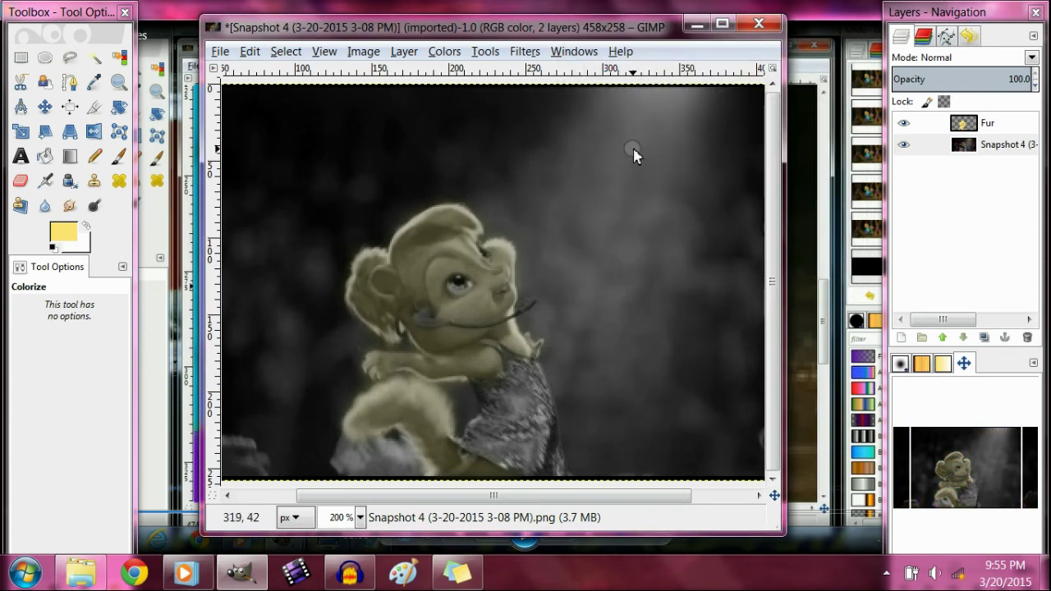
Step: Fit the image in the window and export it as Pic.png into Documents\OCs
key(minus)
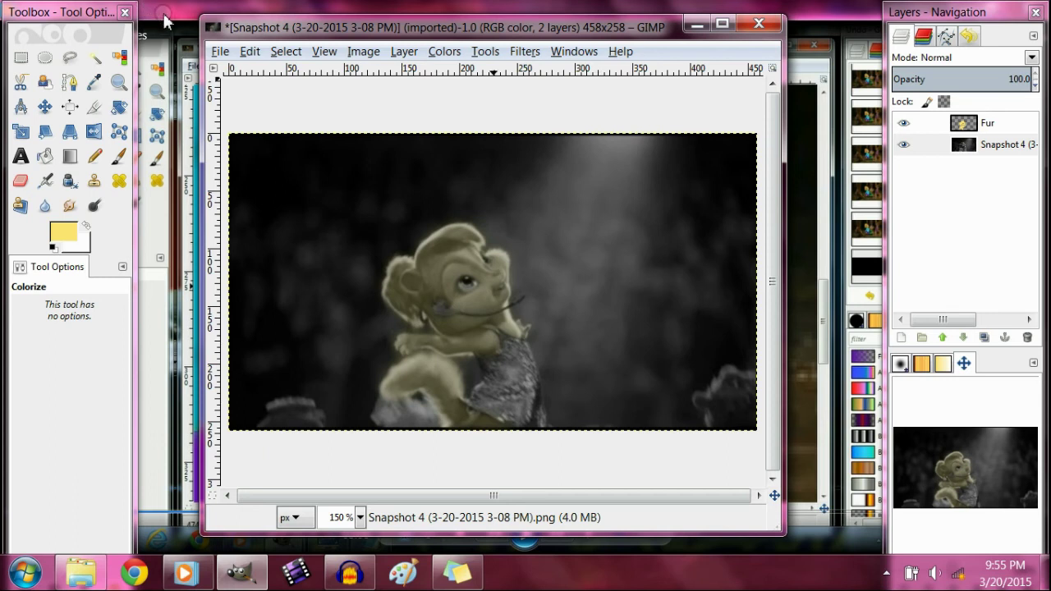
click(219, 51)
click(256, 288)
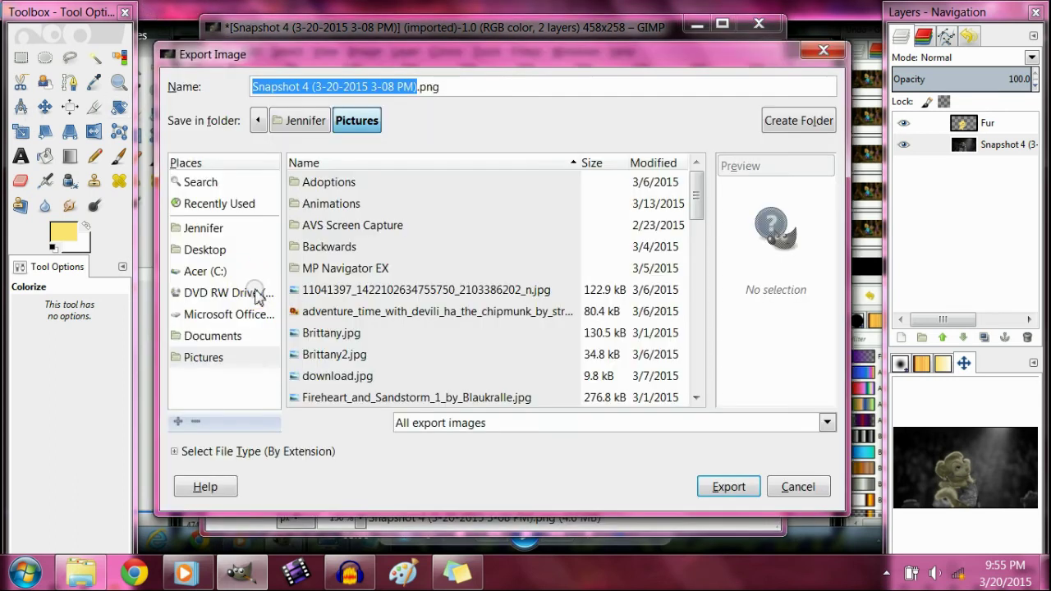
click(205, 339)
double_click(314, 269)
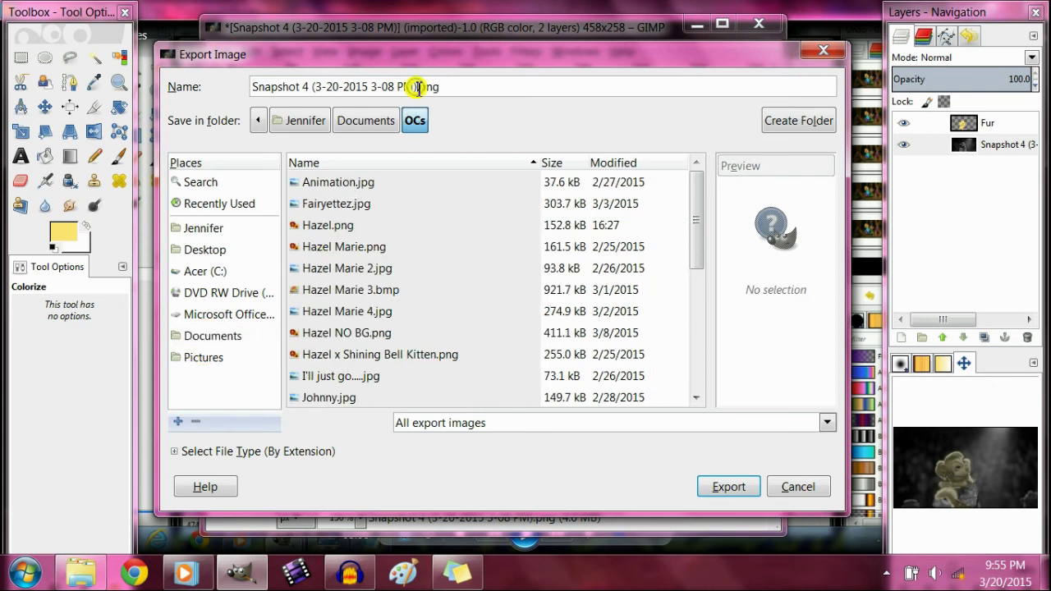
drag(417, 86, 243, 85)
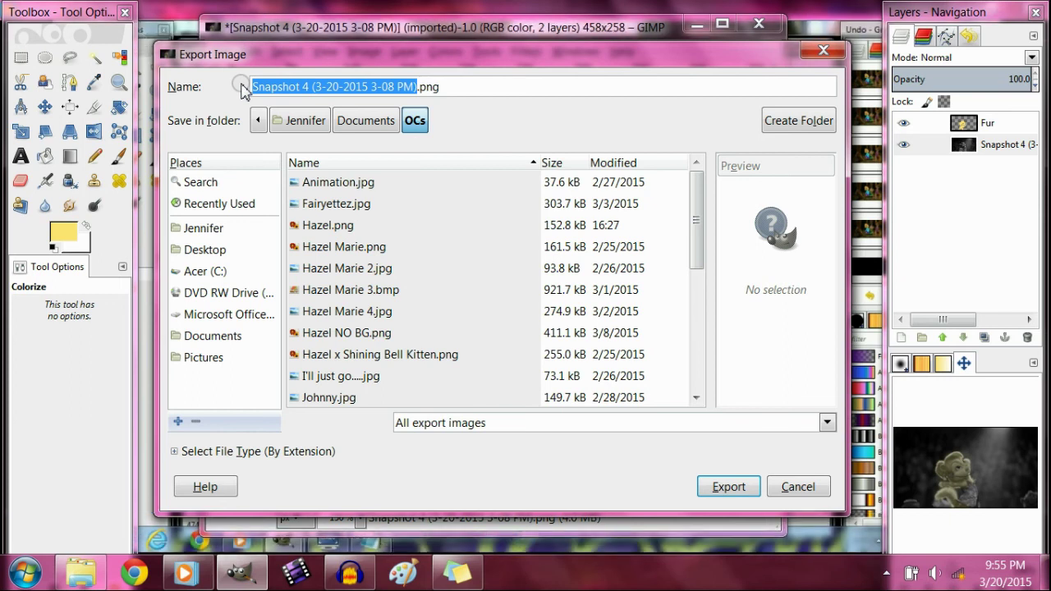
text(P)
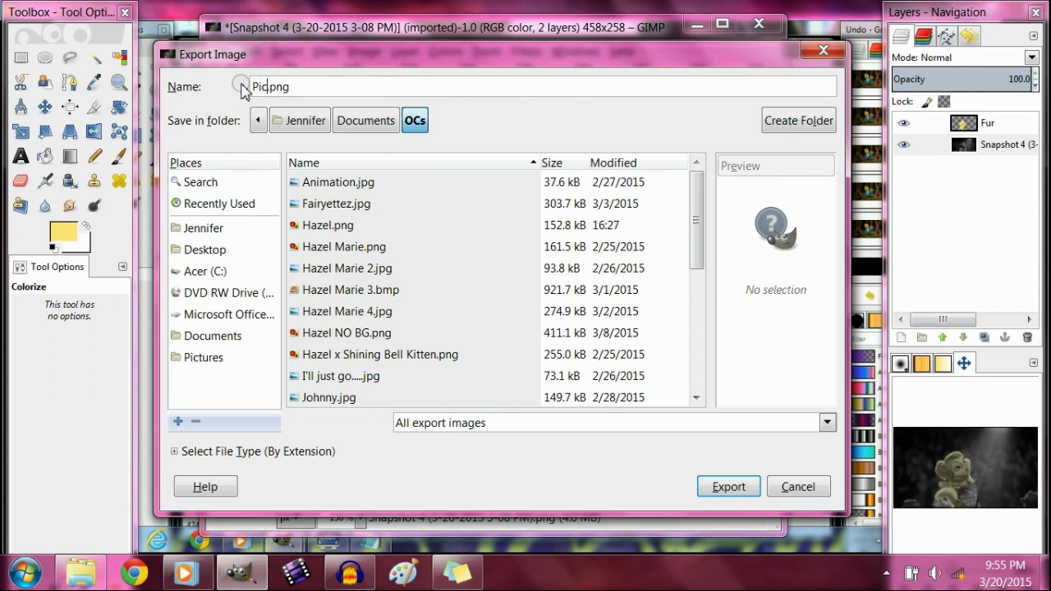
text(ic)
key(Return)
key(Return)
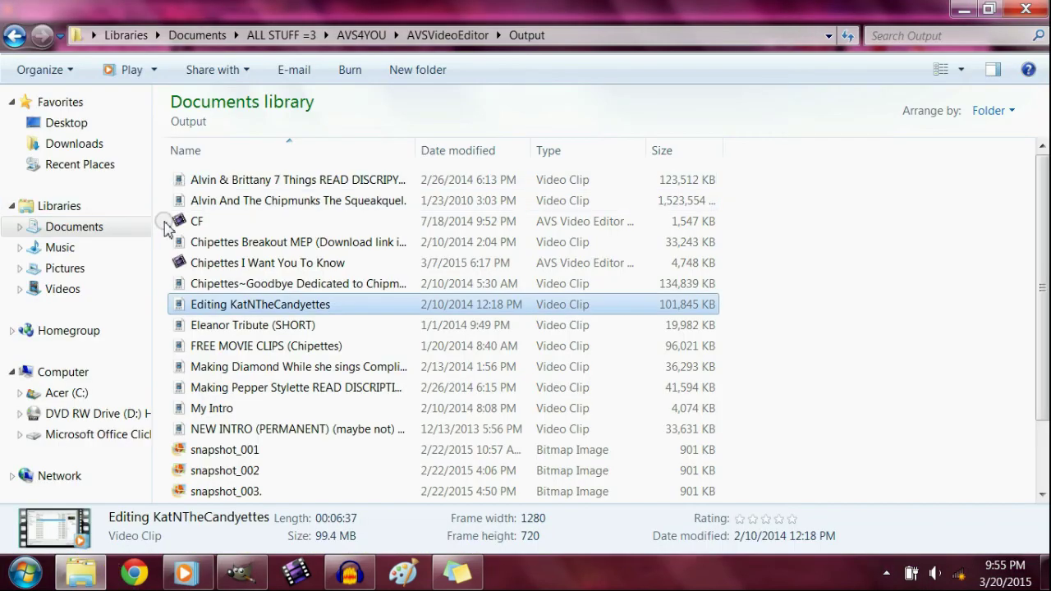
Step: In the Documents library, create a New folder and then delete it
click(94, 227)
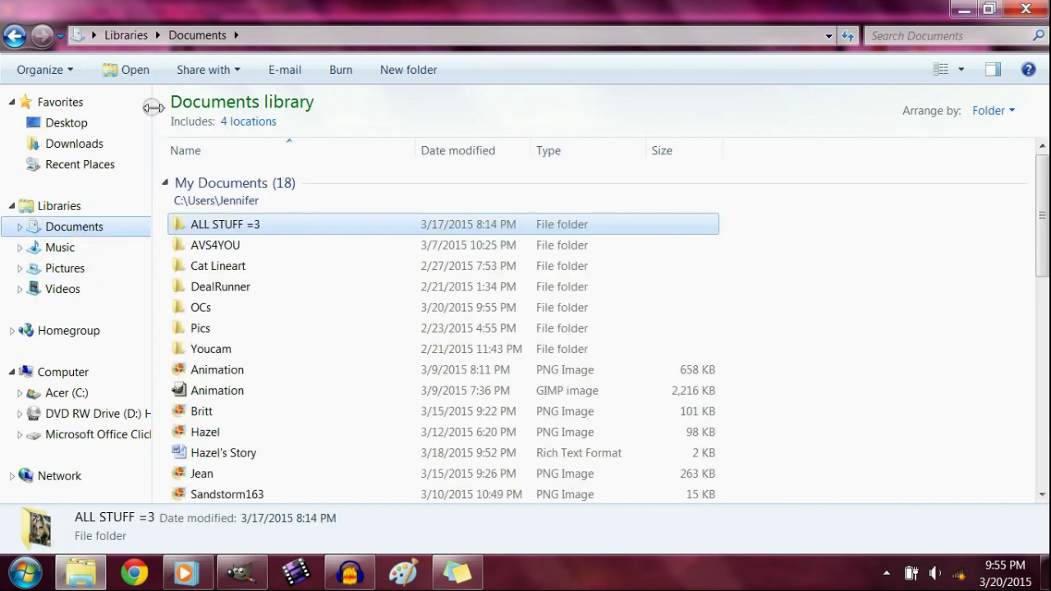
click(433, 74)
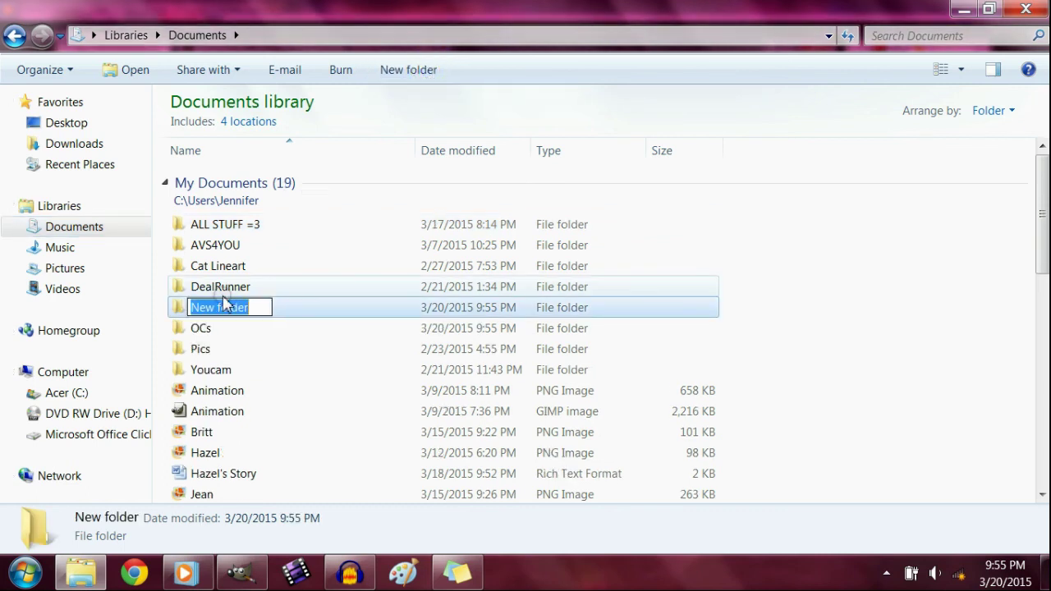
key(Return)
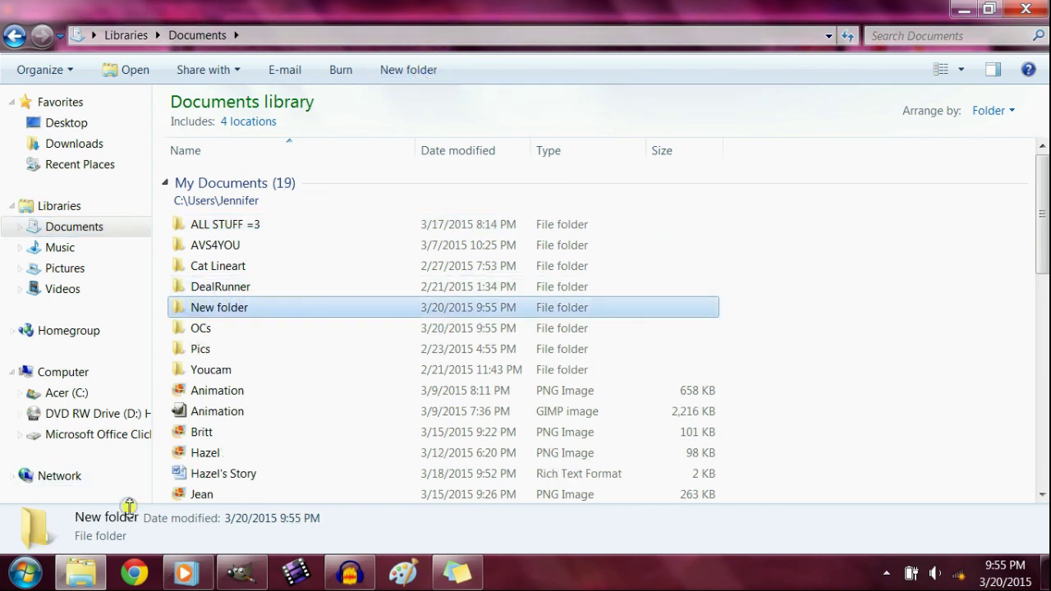
right_click(255, 305)
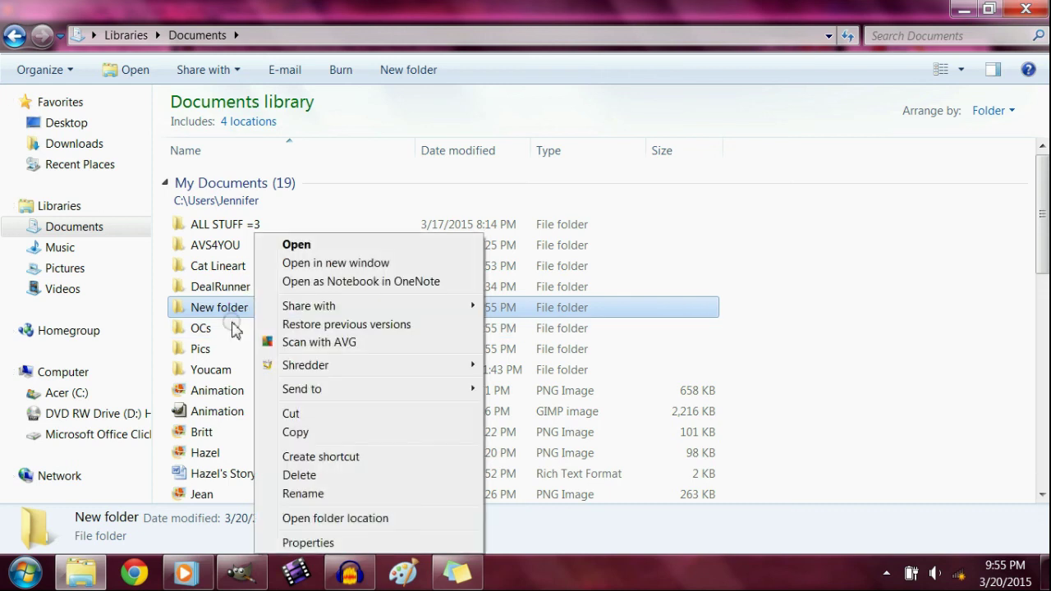
click(305, 476)
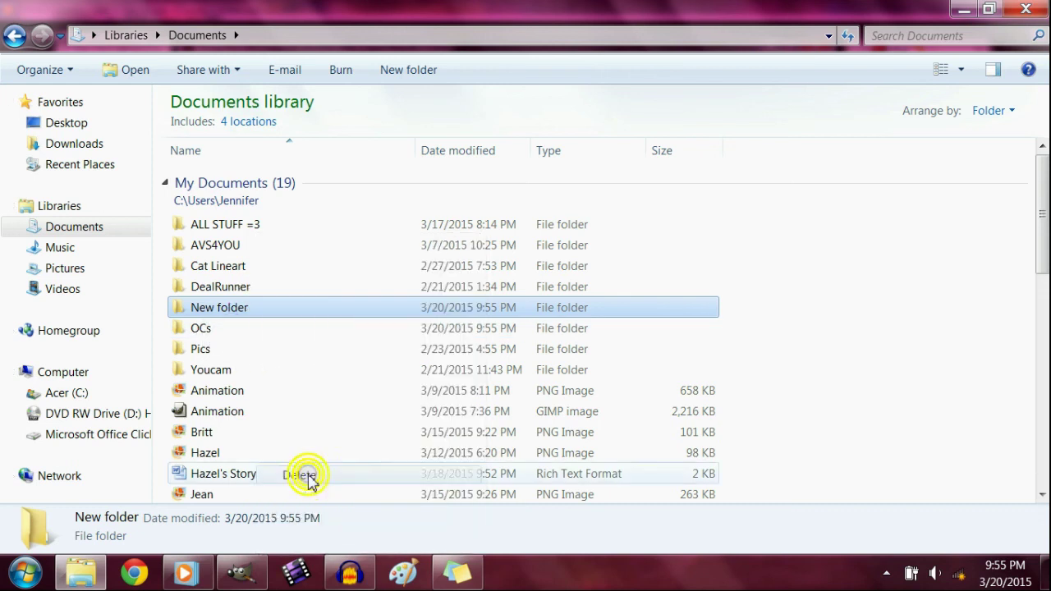
click(588, 351)
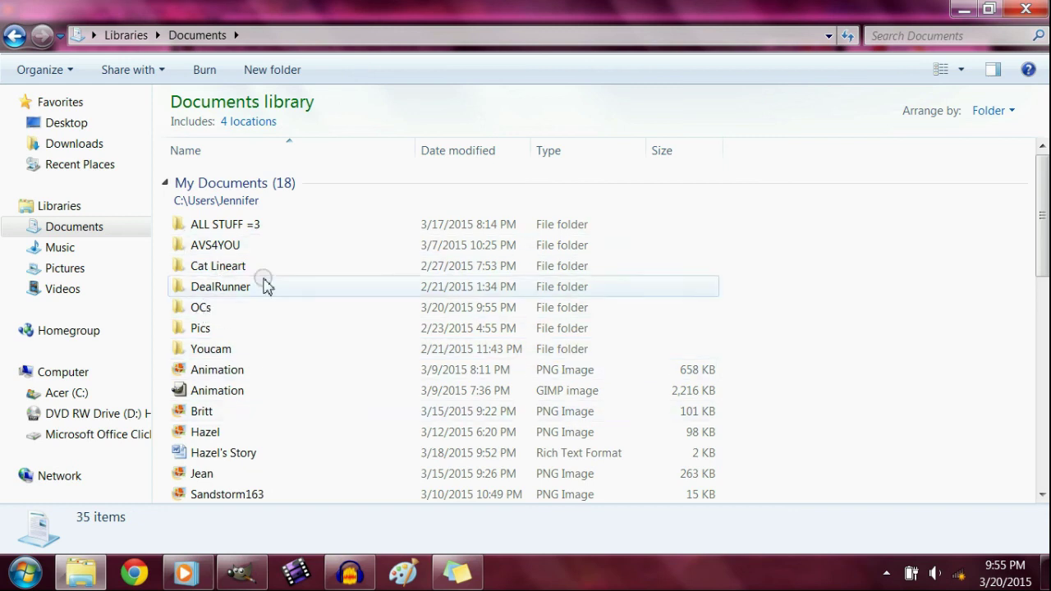
Step: Select the Britt, Hazel, Sandstorm163 and Jean images to view their details
click(248, 413)
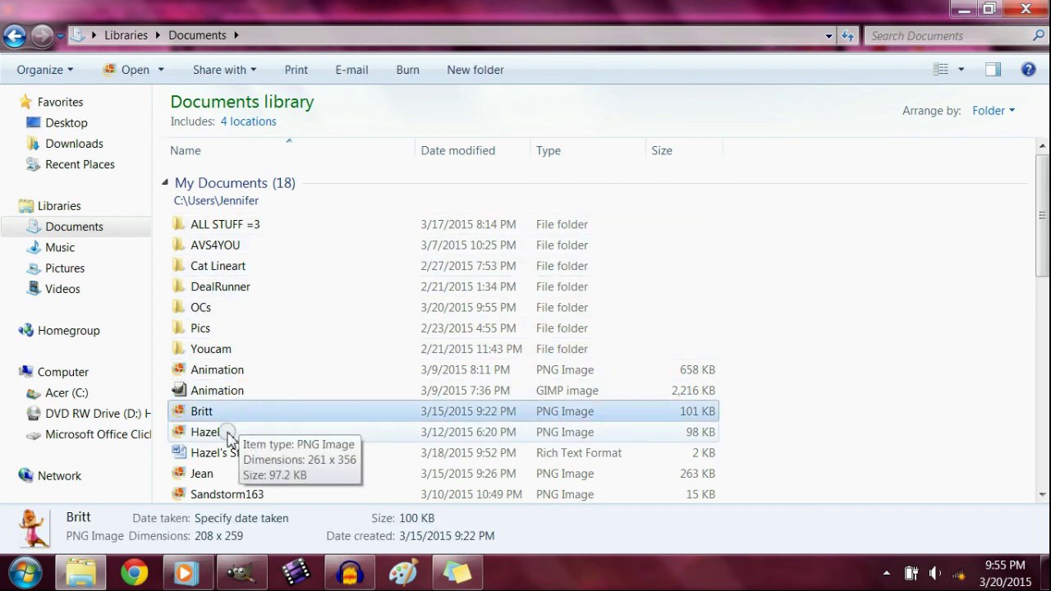
click(229, 434)
click(236, 496)
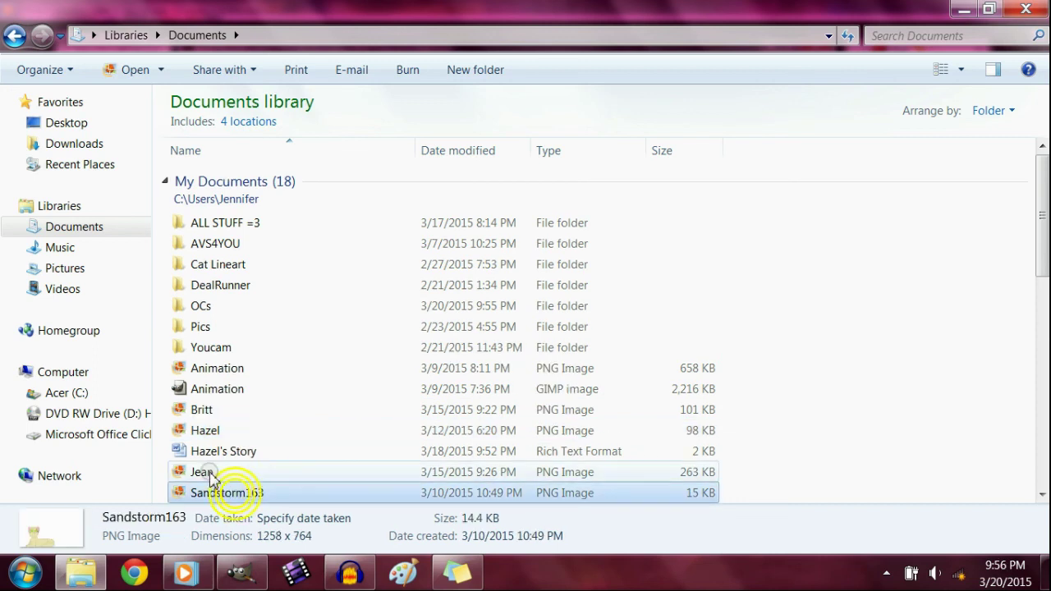
click(216, 474)
click(1043, 355)
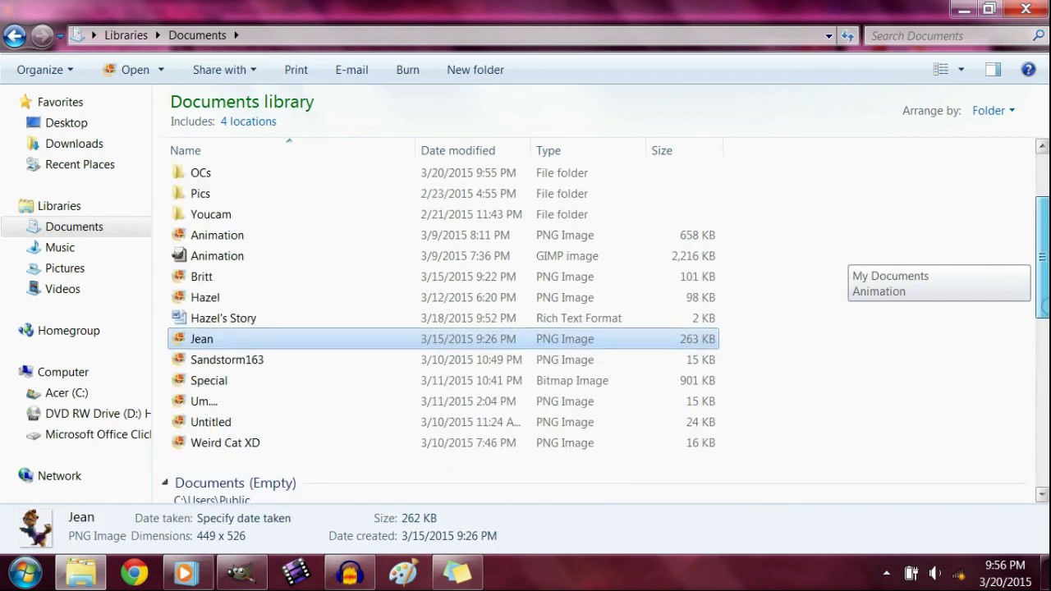